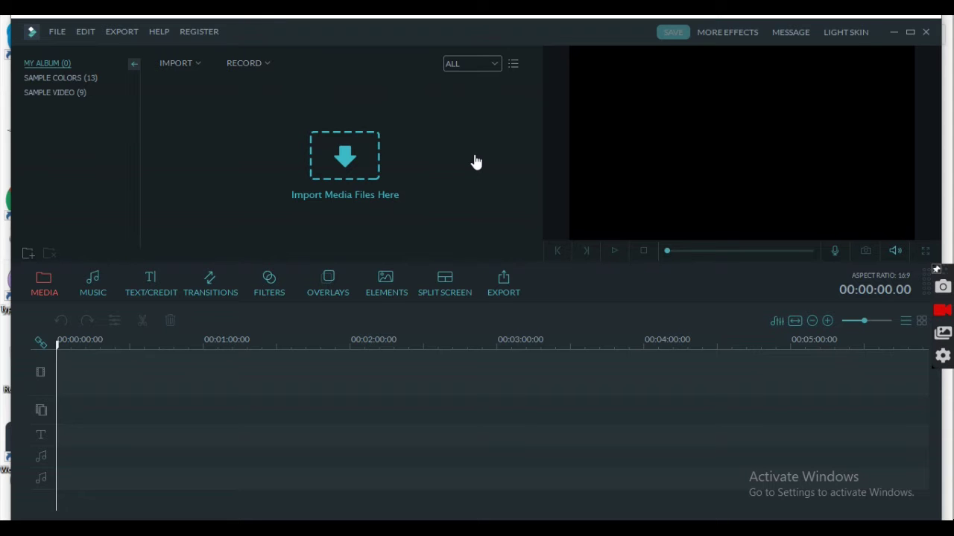
Import the video "how can regester filmora" from the upload videos folder into the media album.
click(355, 160)
drag(341, 31, 571, 40)
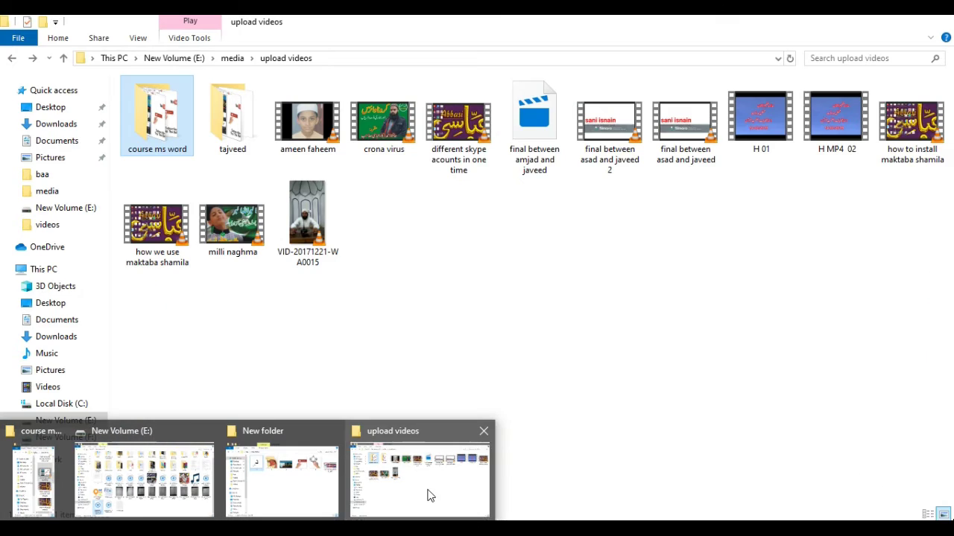
click(431, 495)
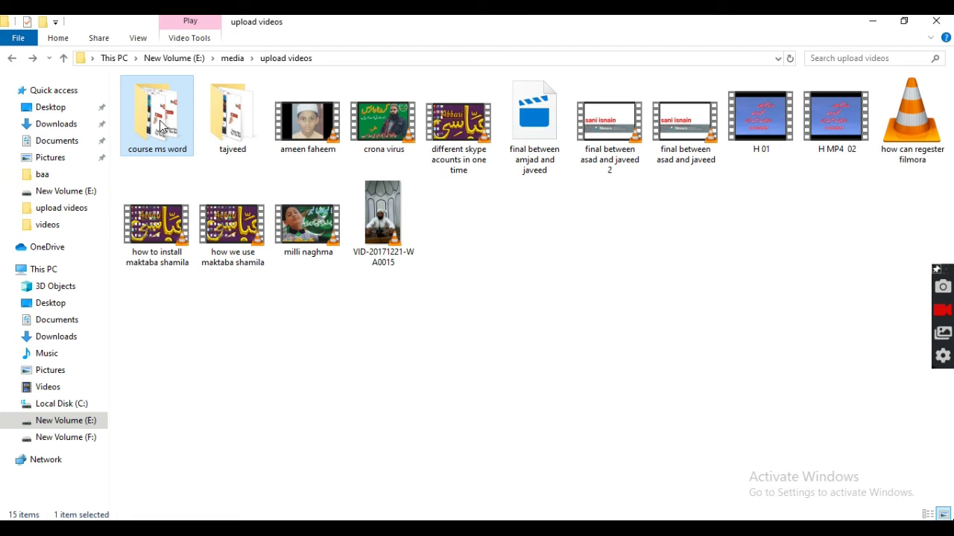
click(901, 22)
drag(399, 40, 90, 55)
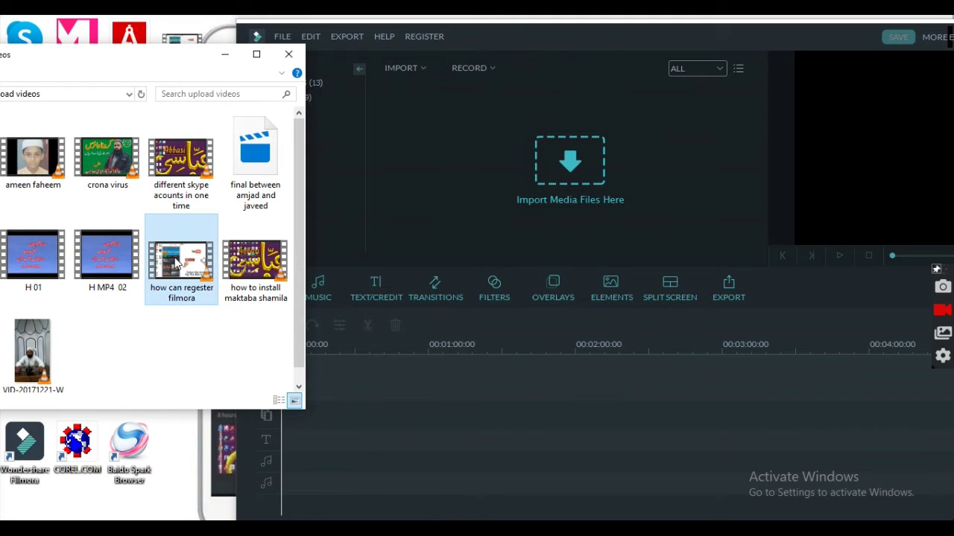
drag(182, 270, 555, 176)
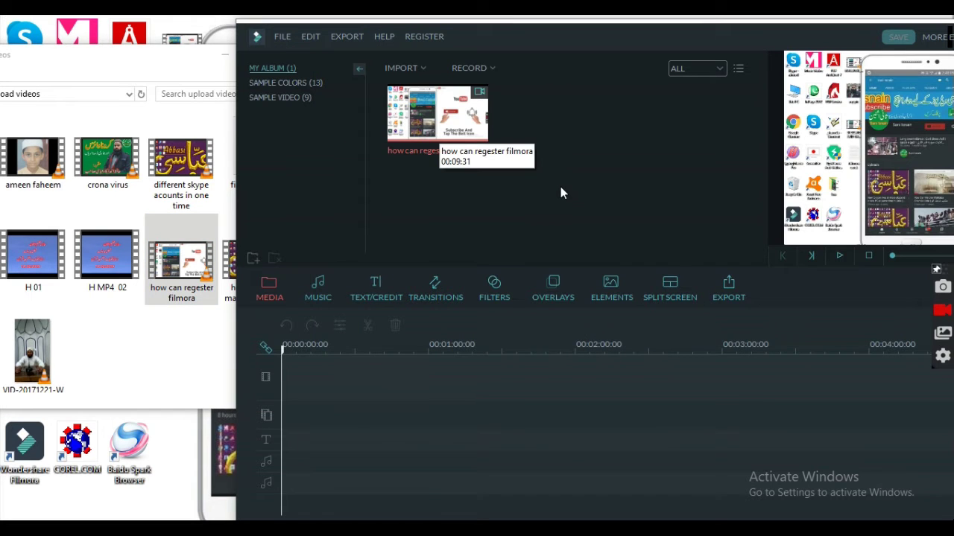
drag(616, 44, 399, 50)
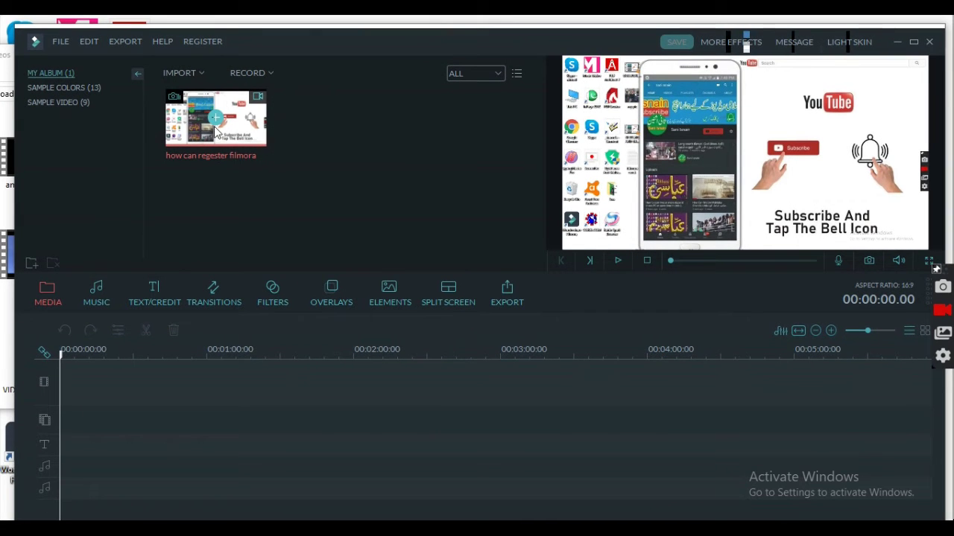
Add the "how can regester filmora" clip to the start of the video track.
click(216, 119)
click(216, 121)
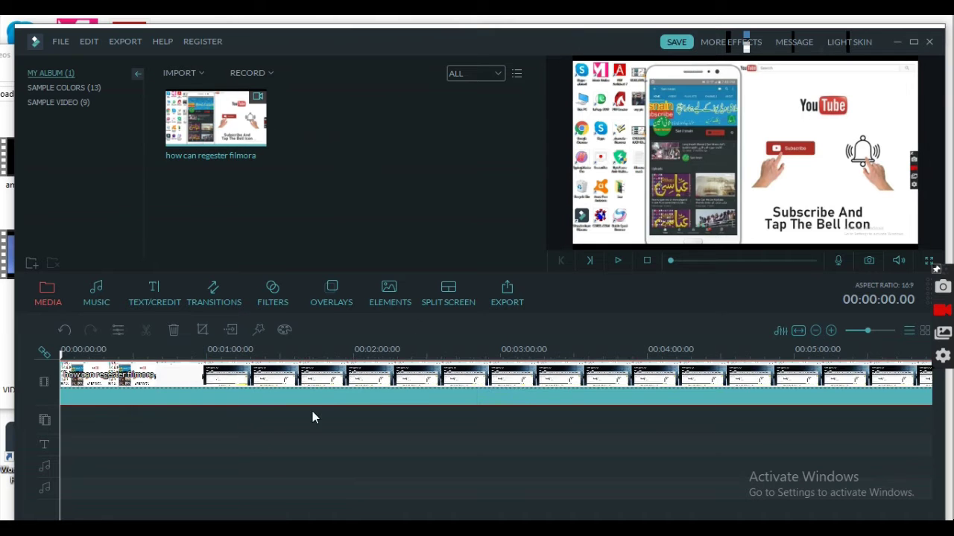
click(416, 386)
click(418, 386)
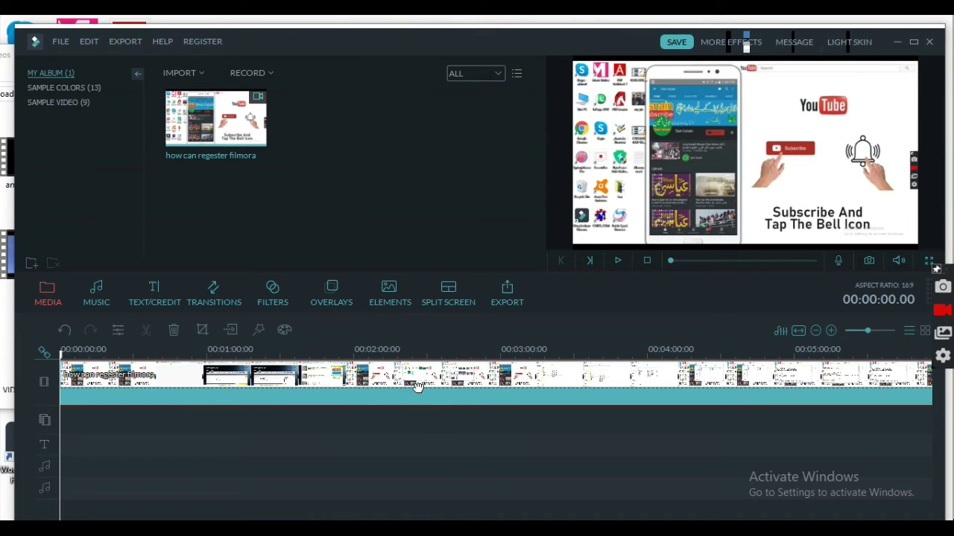
click(417, 386)
click(417, 386)
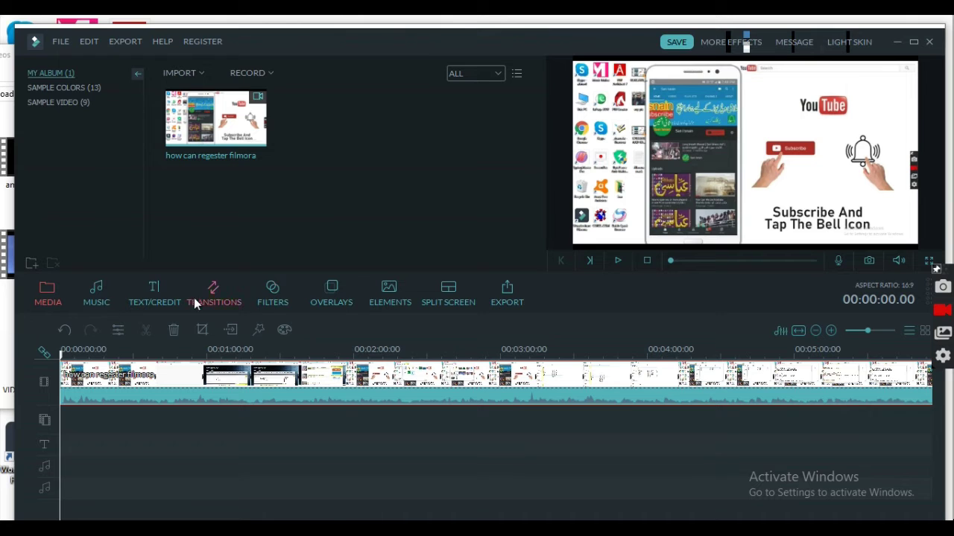
Browse the music library and add AUD-20181214-WA0002 from My Music to the first audio track.
click(99, 295)
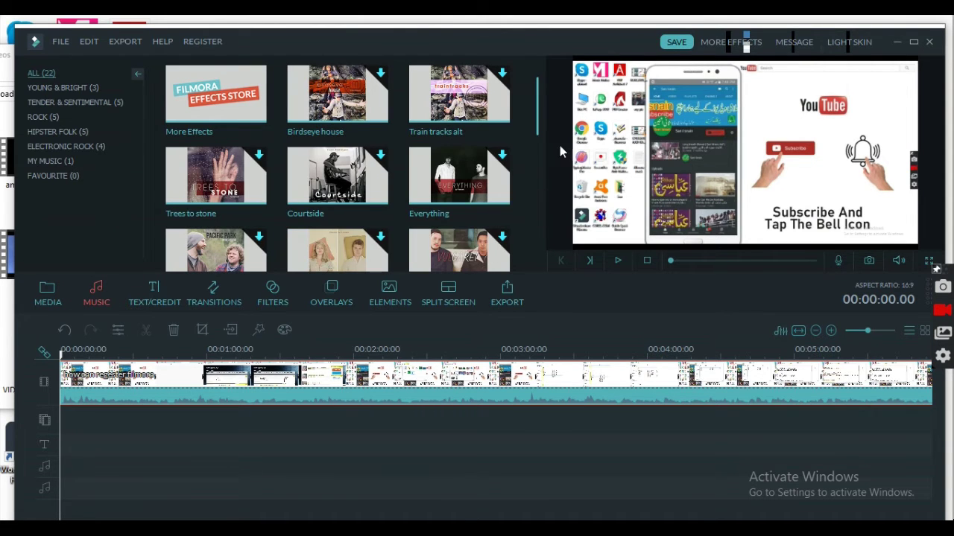
drag(538, 125, 536, 144)
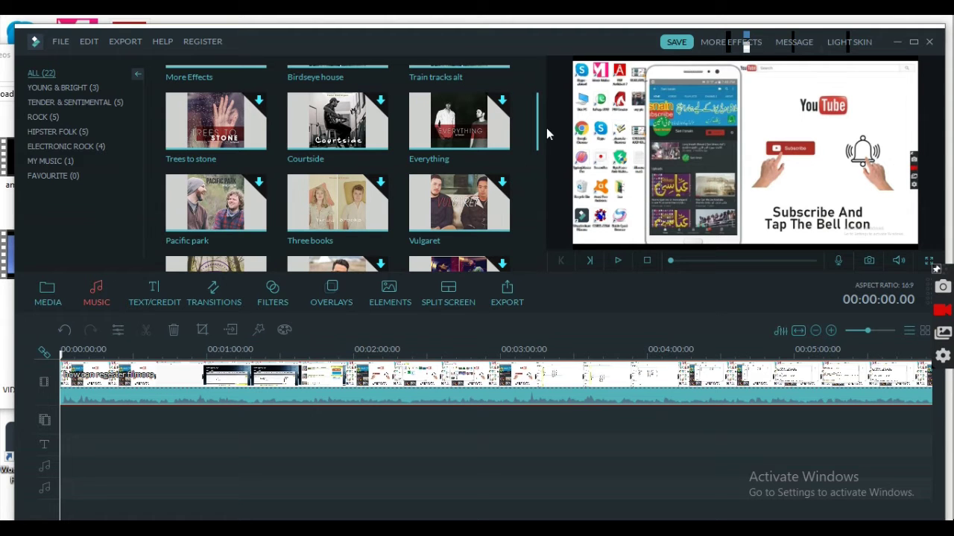
drag(538, 128, 537, 158)
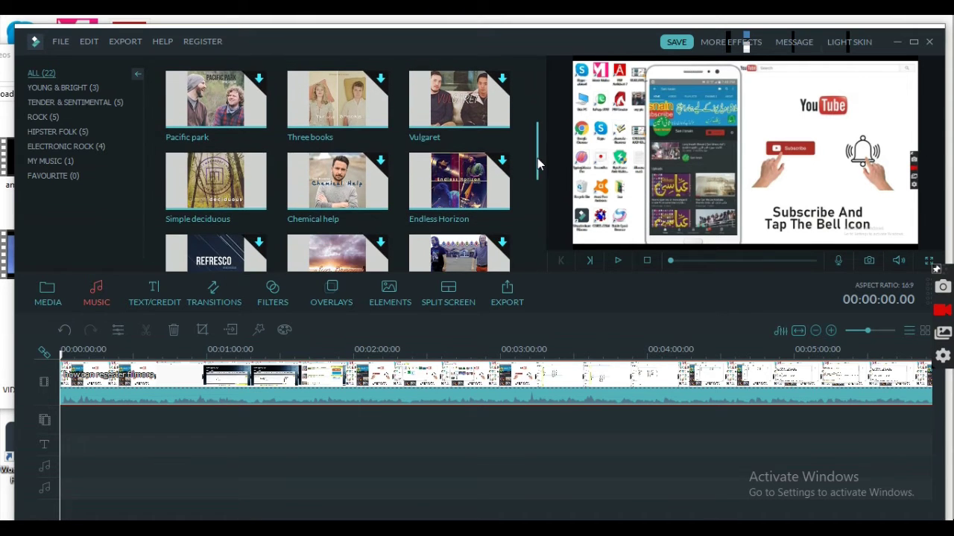
click(239, 185)
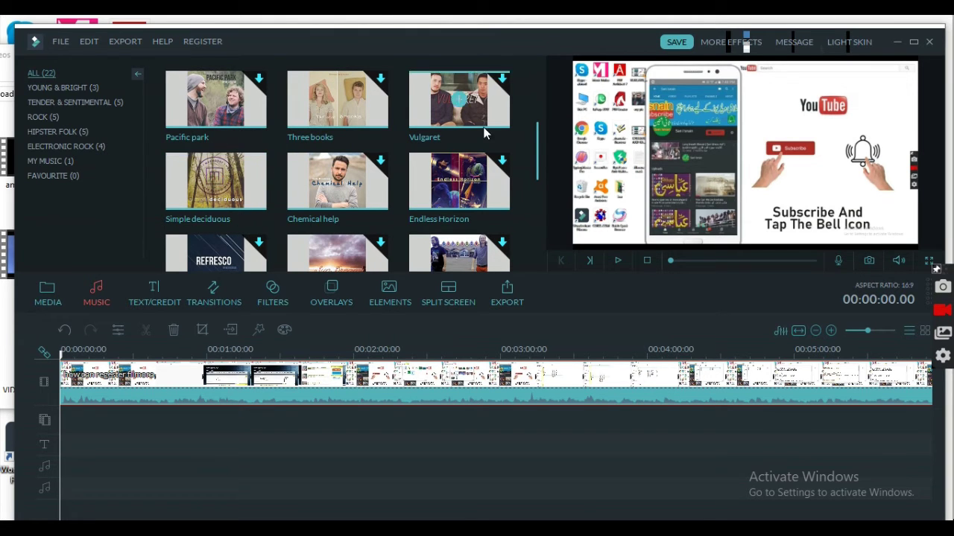
drag(537, 146, 541, 241)
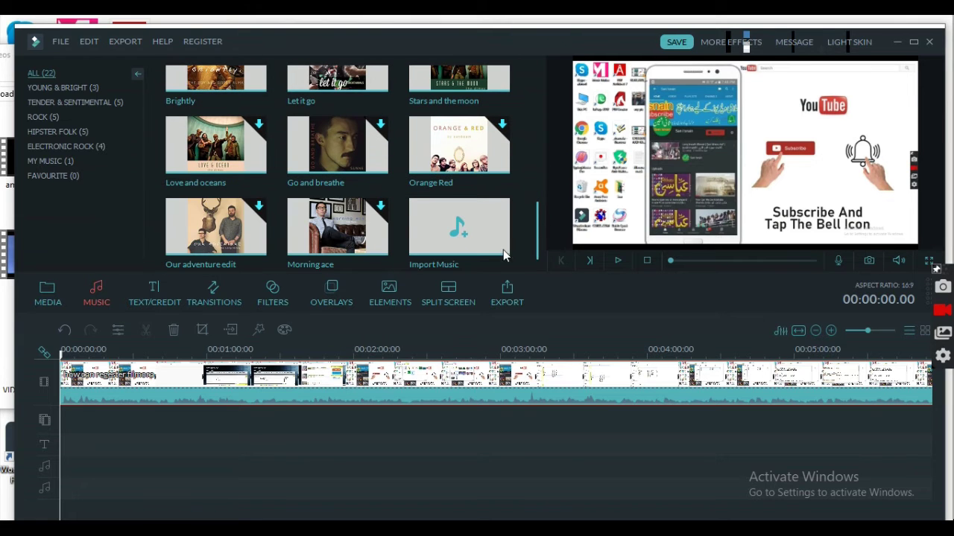
click(459, 230)
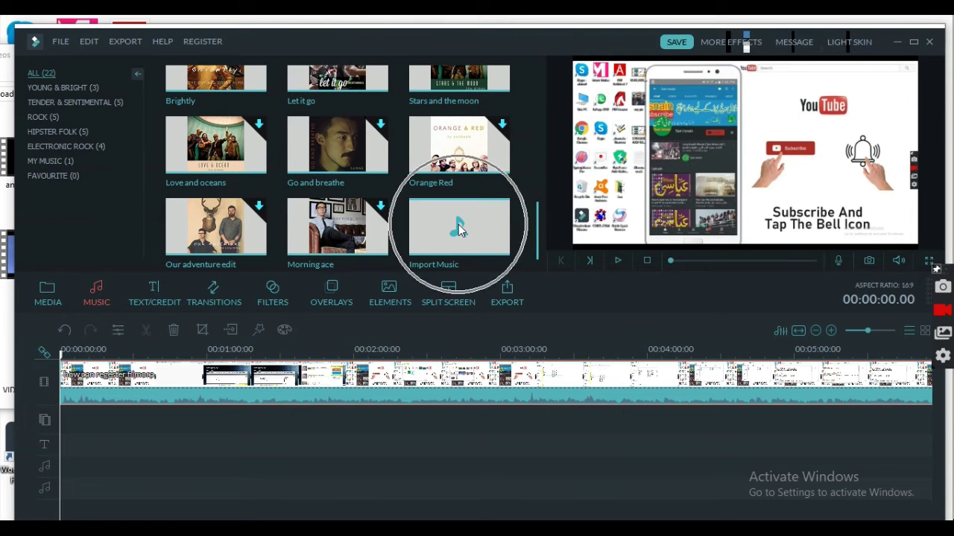
click(458, 229)
click(459, 230)
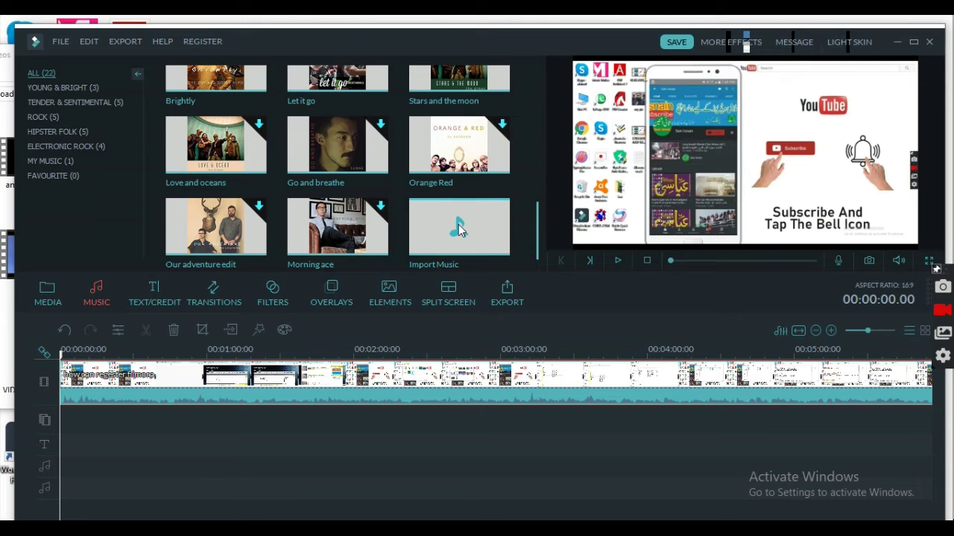
mouse_move(208, 135)
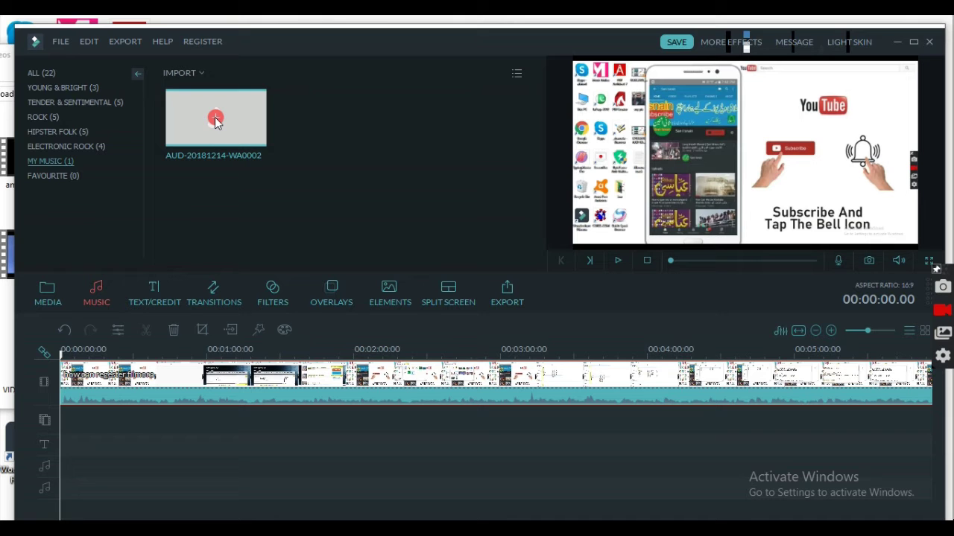
click(215, 119)
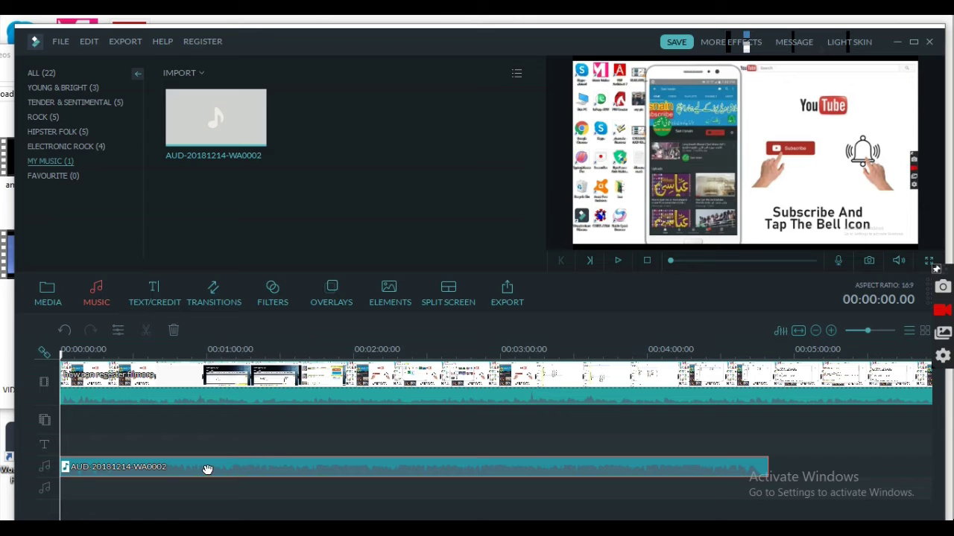
Split the AUD-20181214-WA0002 audio clip at 00:00:08.07 and delete the part after the cut.
drag(61, 354, 80, 353)
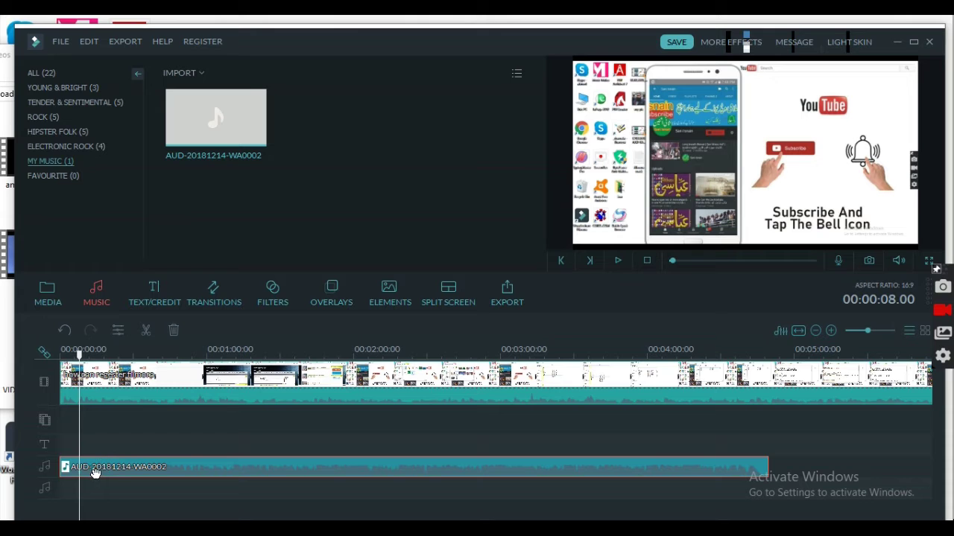
mouse_move(80, 353)
mouse_down()
mouse_move(62, 354)
mouse_move(80, 355)
mouse_up()
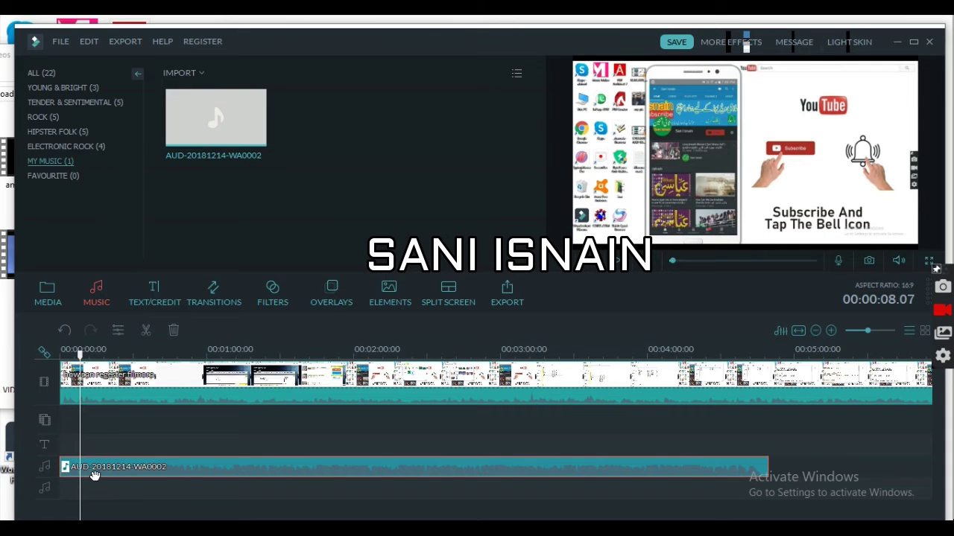
click(145, 332)
click(145, 332)
click(145, 332)
click(145, 332)
click(145, 332)
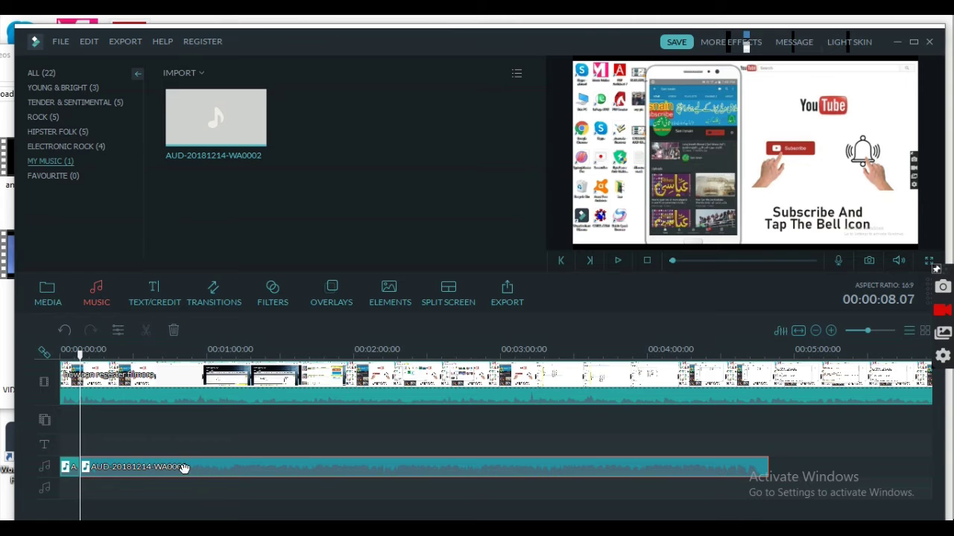
right_click(297, 467)
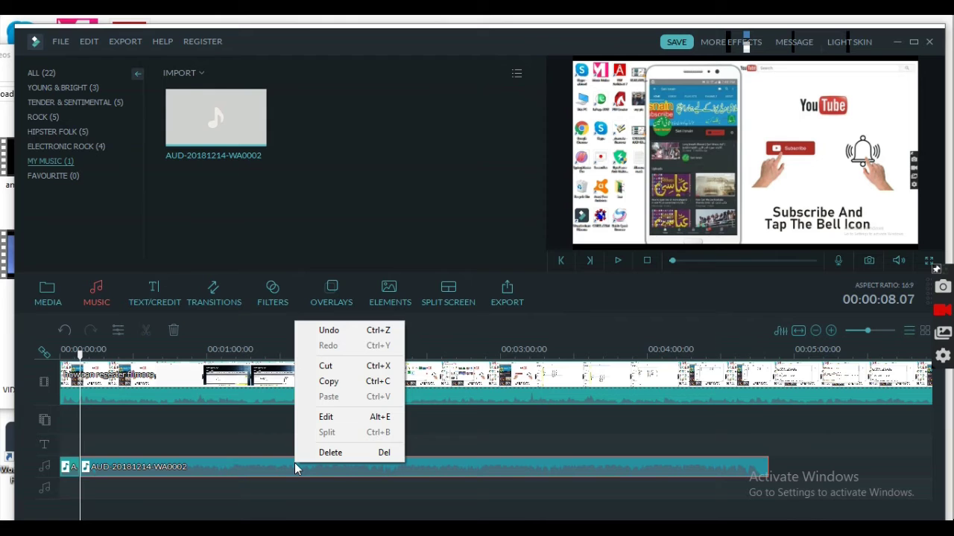
click(324, 455)
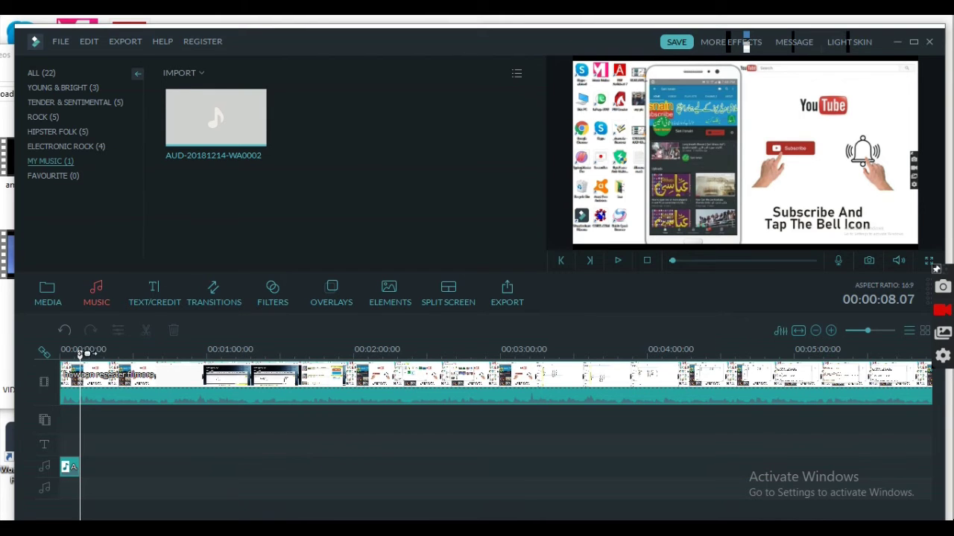
Play the timeline from the start to preview the video with the shortened music clip.
drag(80, 356, 60, 356)
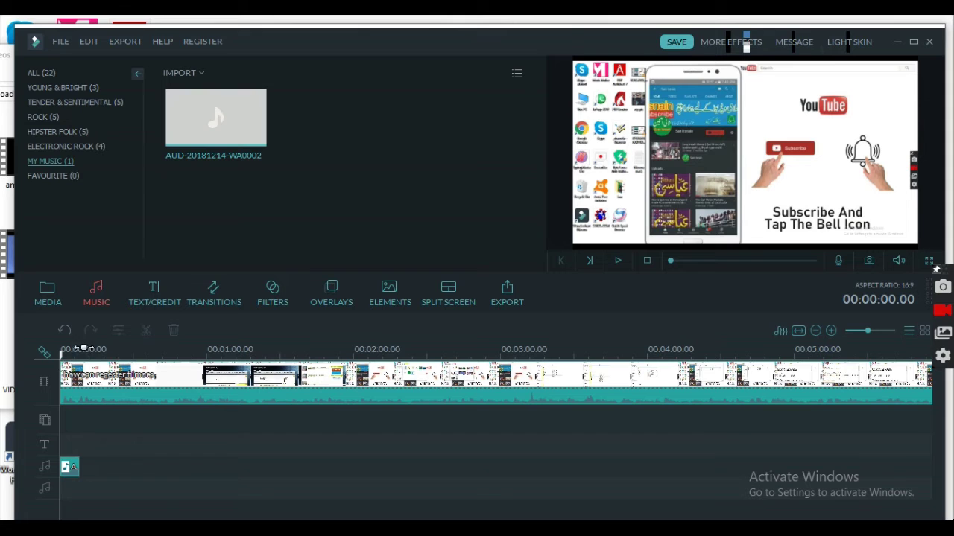
click(619, 261)
click(619, 262)
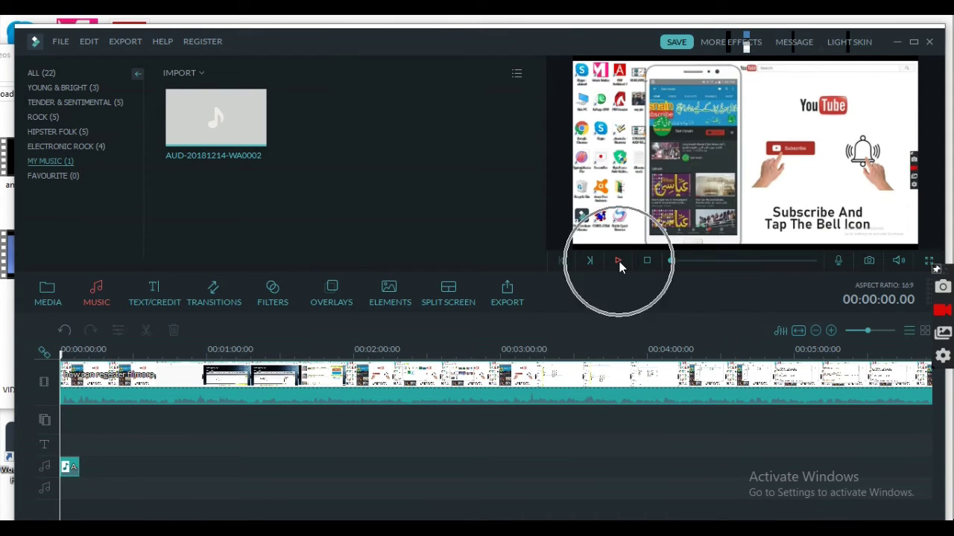
click(619, 261)
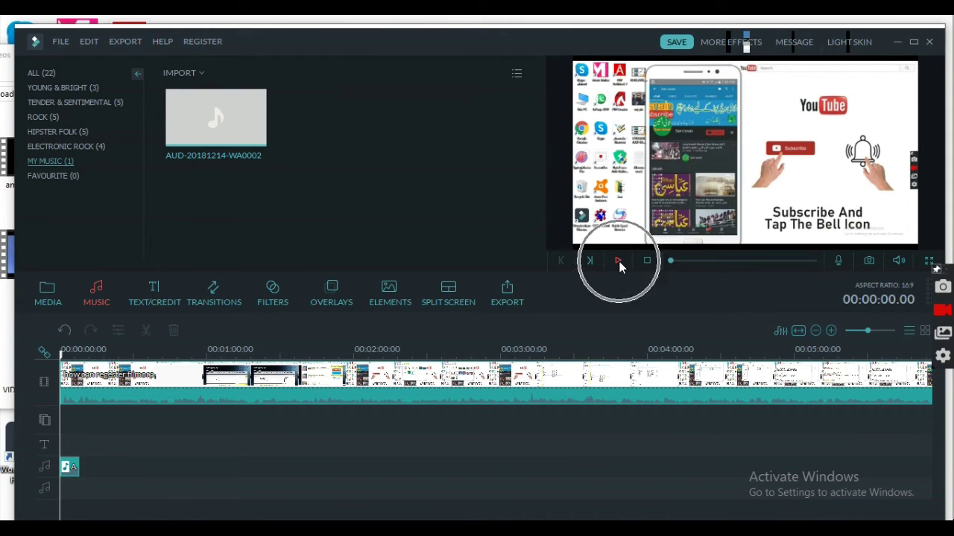
click(619, 262)
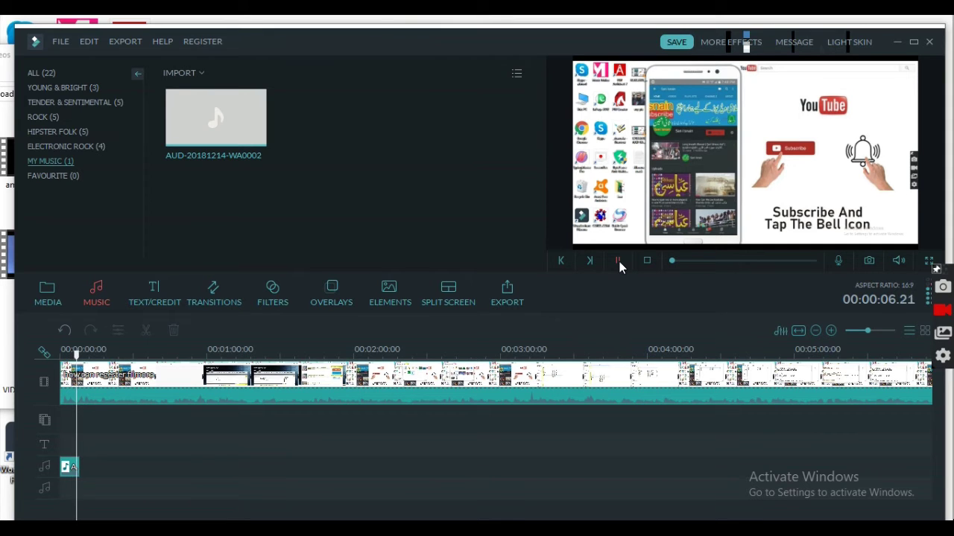
click(618, 261)
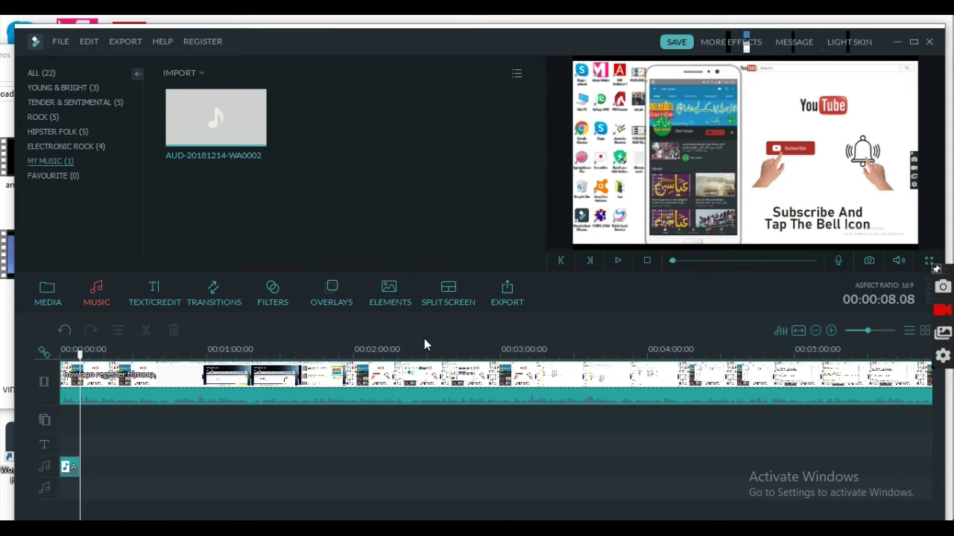
Test different volume levels for the shortened music clip during playback and set its volume to 28.
right_click(69, 471)
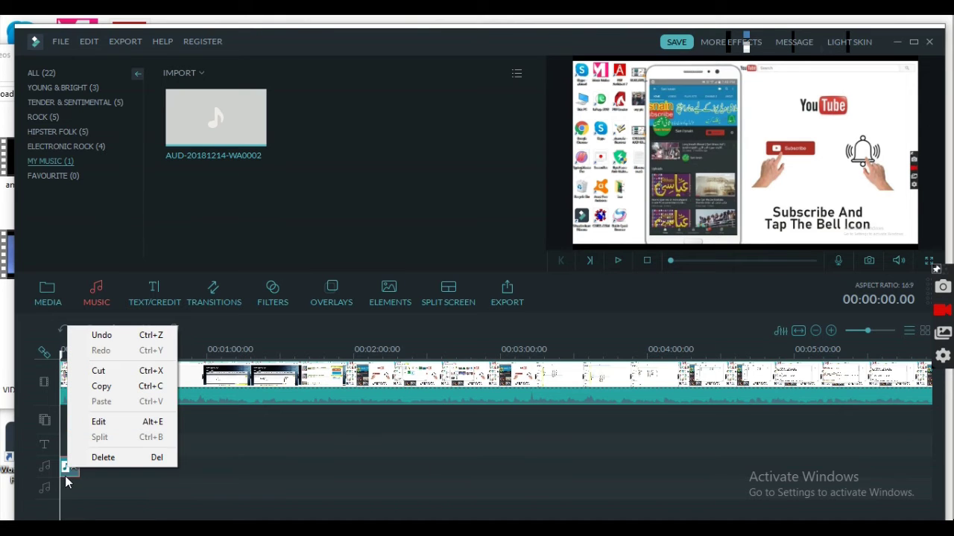
right_click(69, 479)
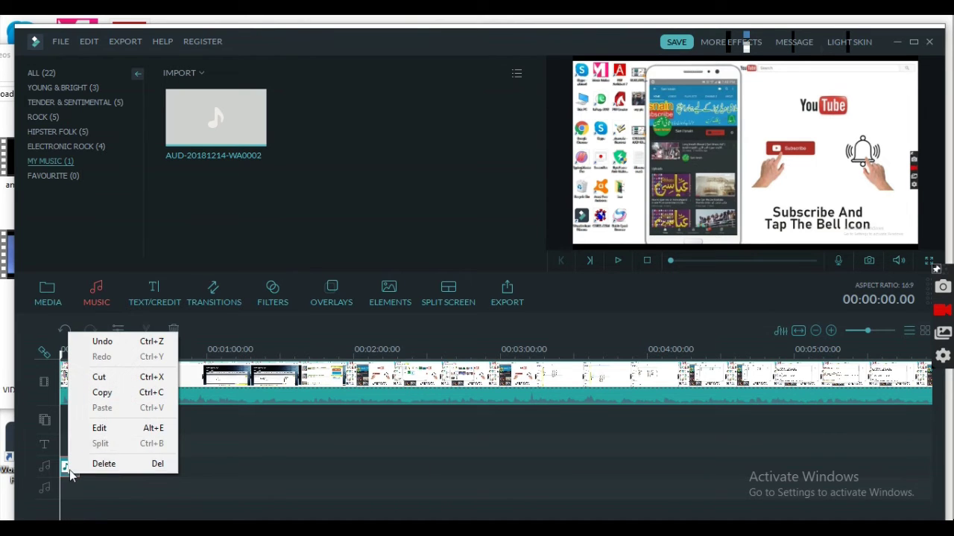
click(99, 429)
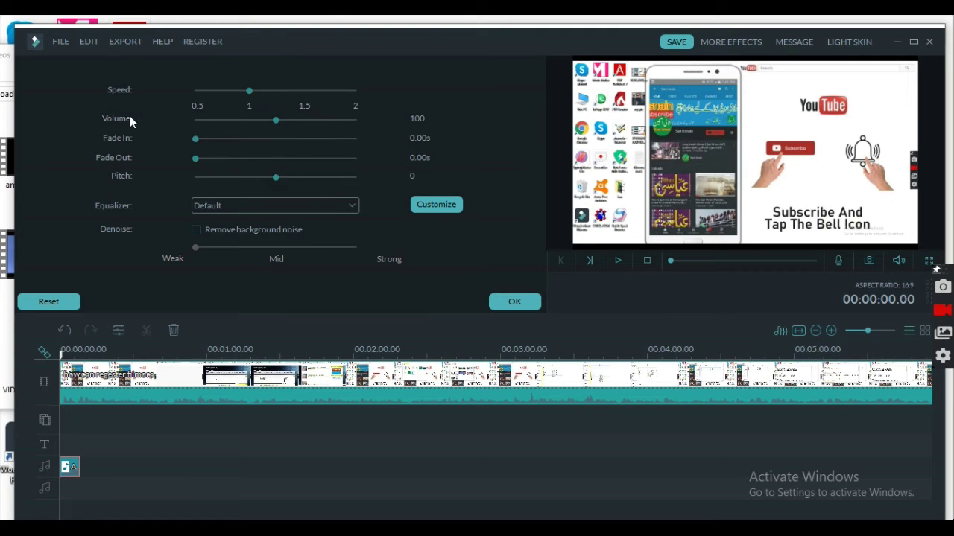
drag(274, 123, 254, 123)
click(618, 260)
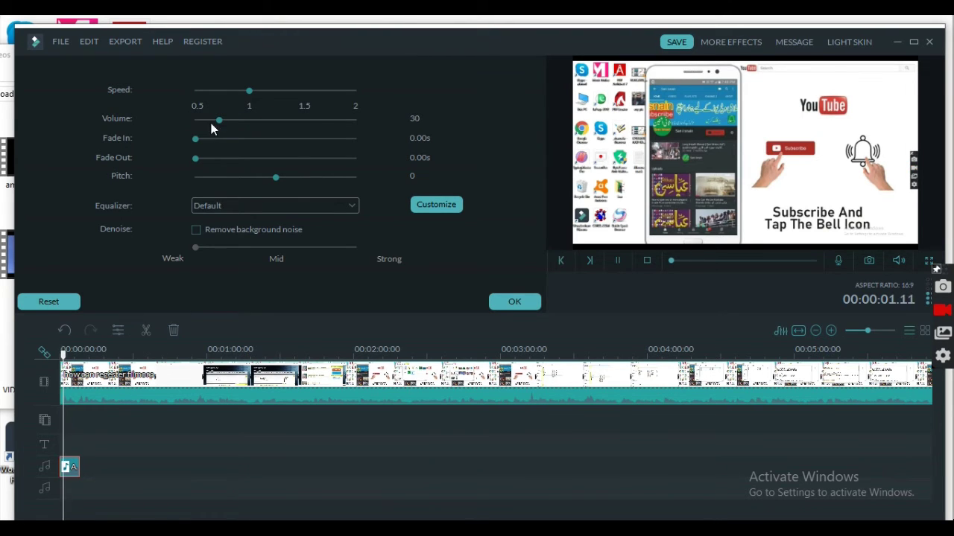
drag(218, 120, 280, 125)
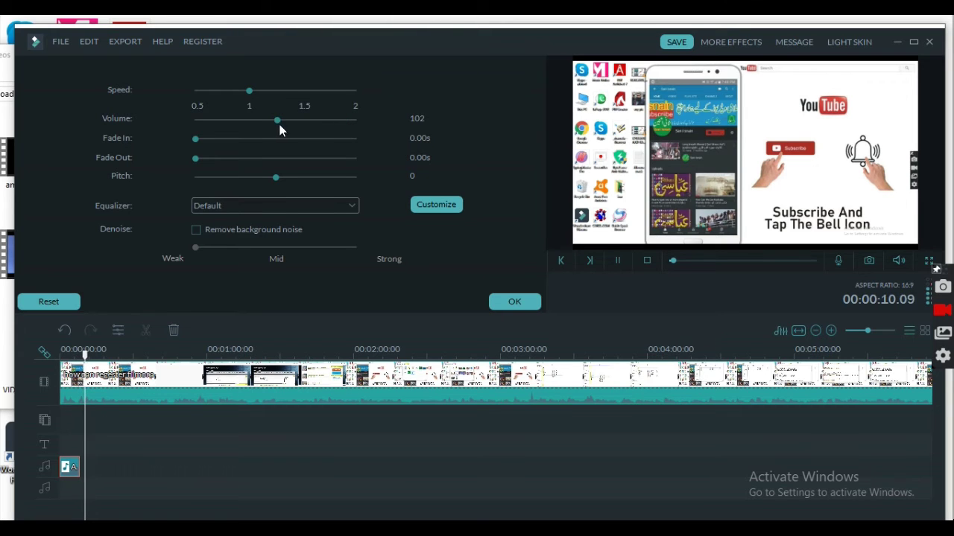
click(618, 261)
drag(278, 121, 222, 124)
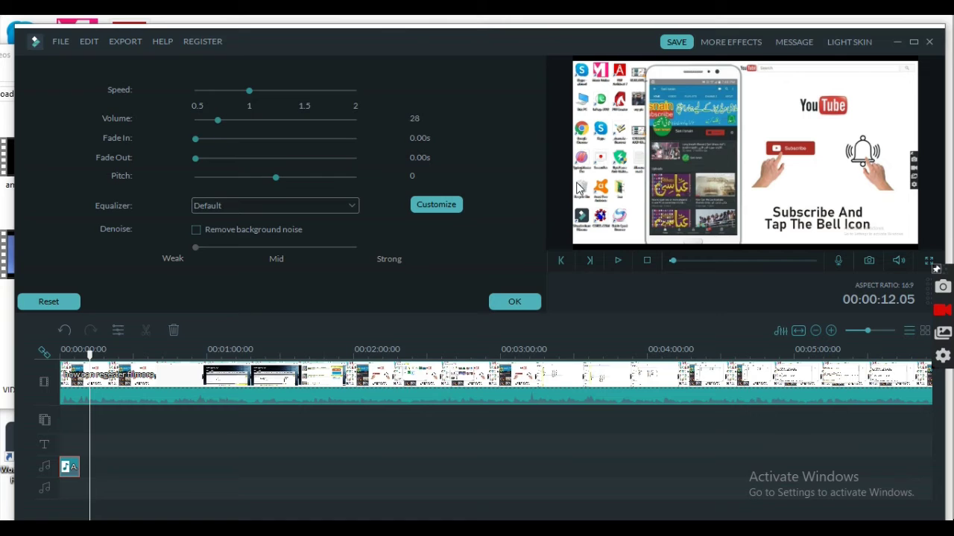
drag(90, 360, 61, 356)
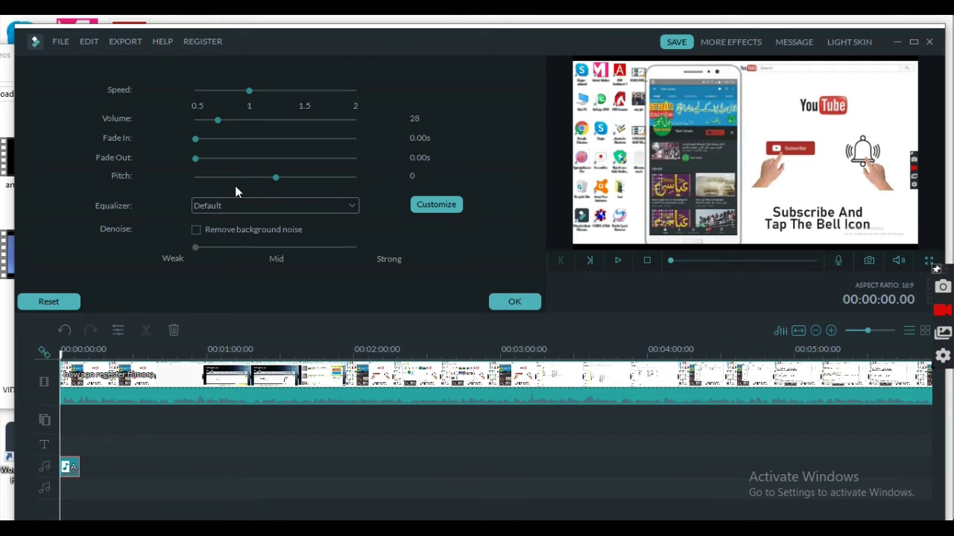
click(511, 304)
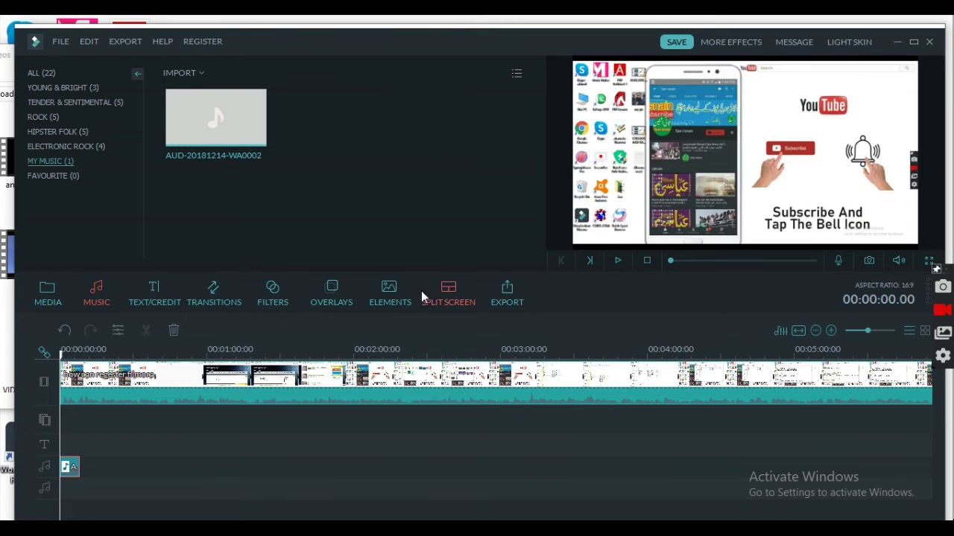
Browse the text and credit presets and add Retro Stamp Lower 3rd to the text track at the start of the timeline.
click(155, 293)
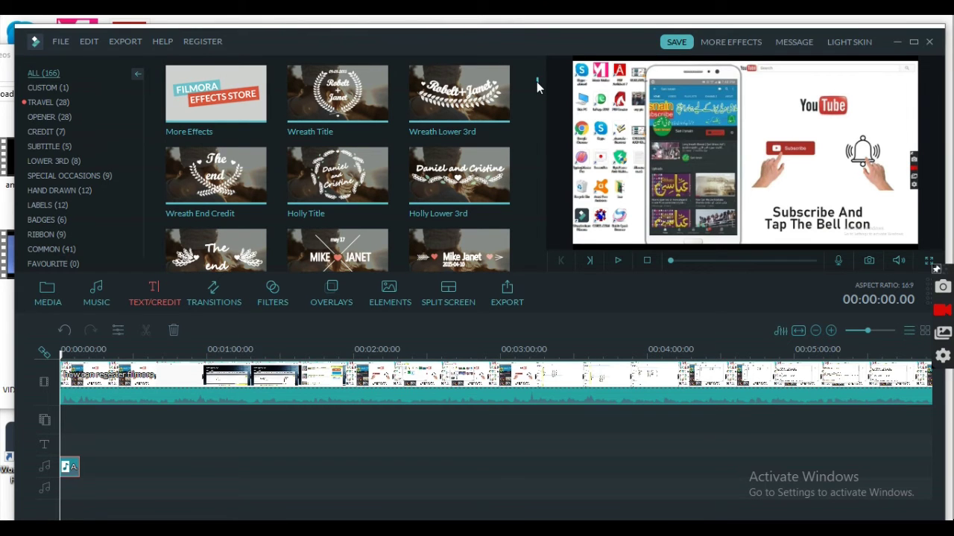
drag(538, 84, 536, 82)
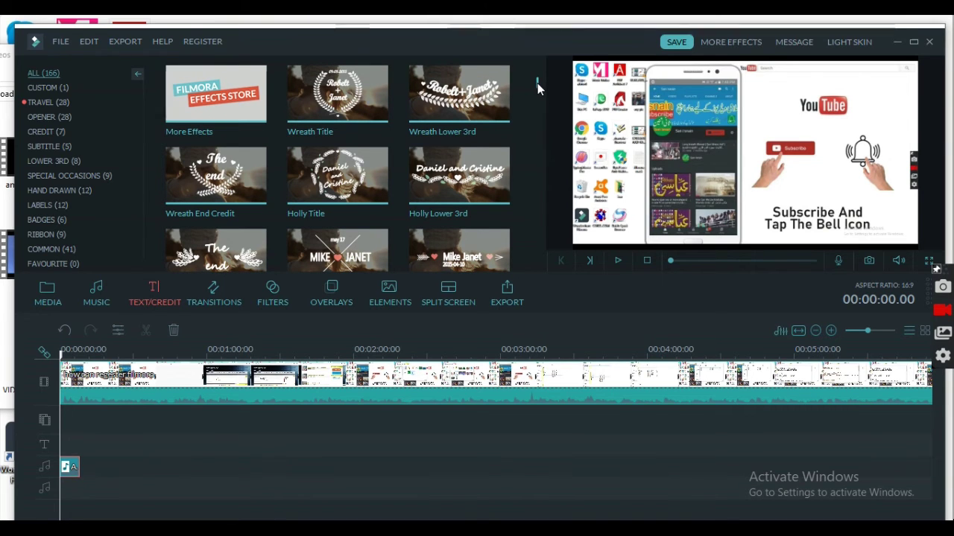
scroll(537, 84, down, 3)
drag(537, 87, 538, 116)
click(462, 174)
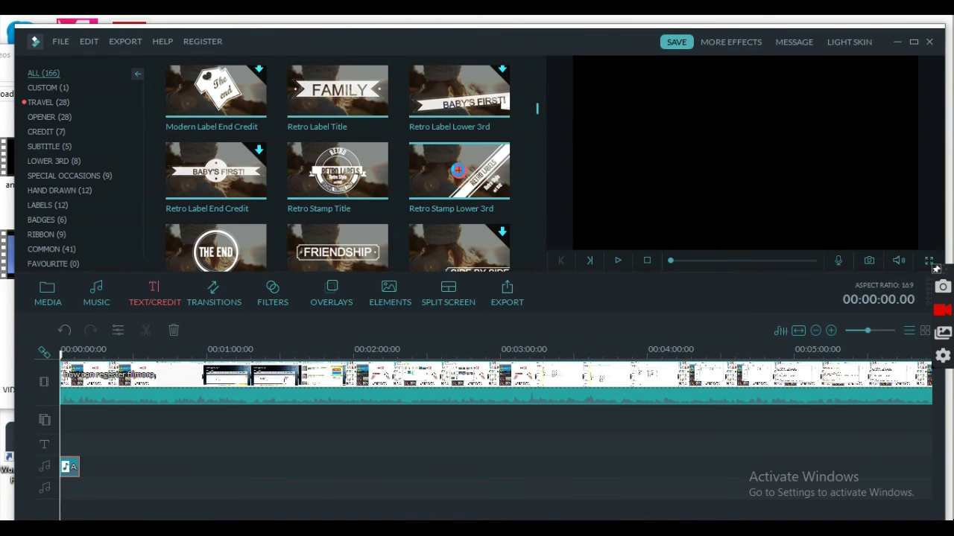
click(459, 173)
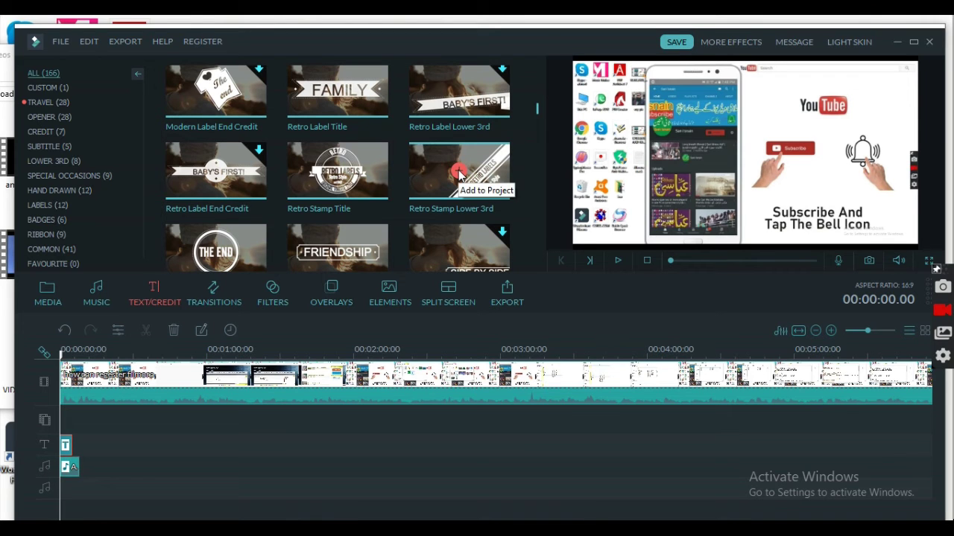
Open the Retro Stamp Lower 3rd title for editing and replace its main text with the channel name in capitals.
click(67, 446)
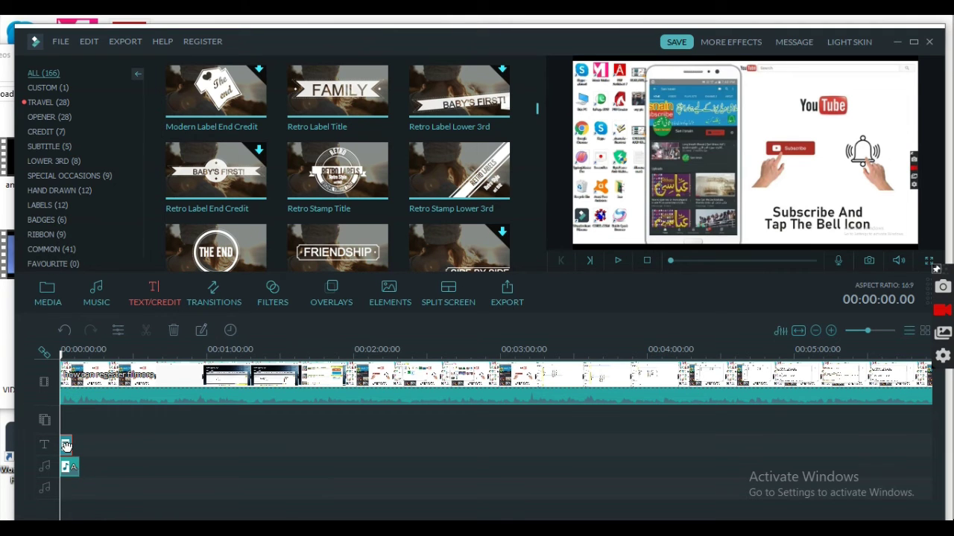
right_click(67, 446)
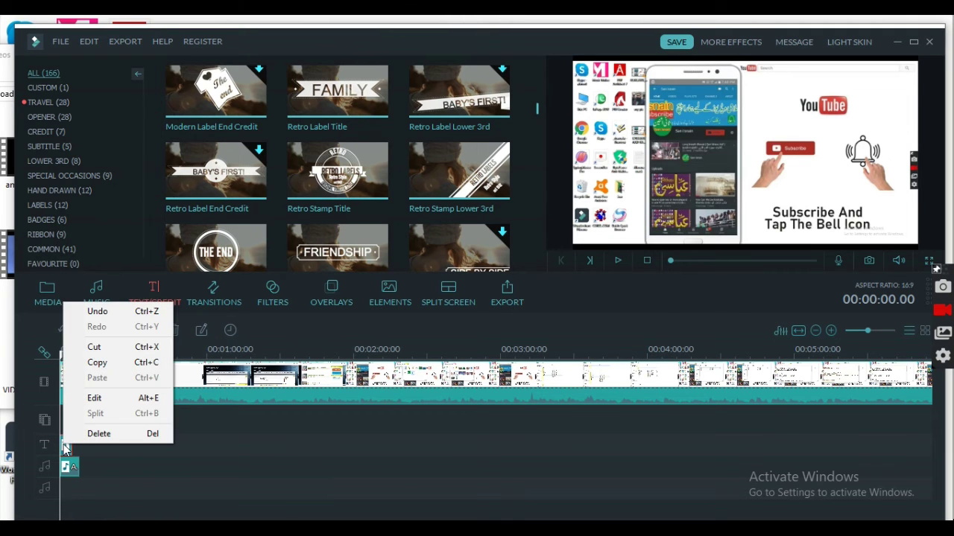
click(95, 397)
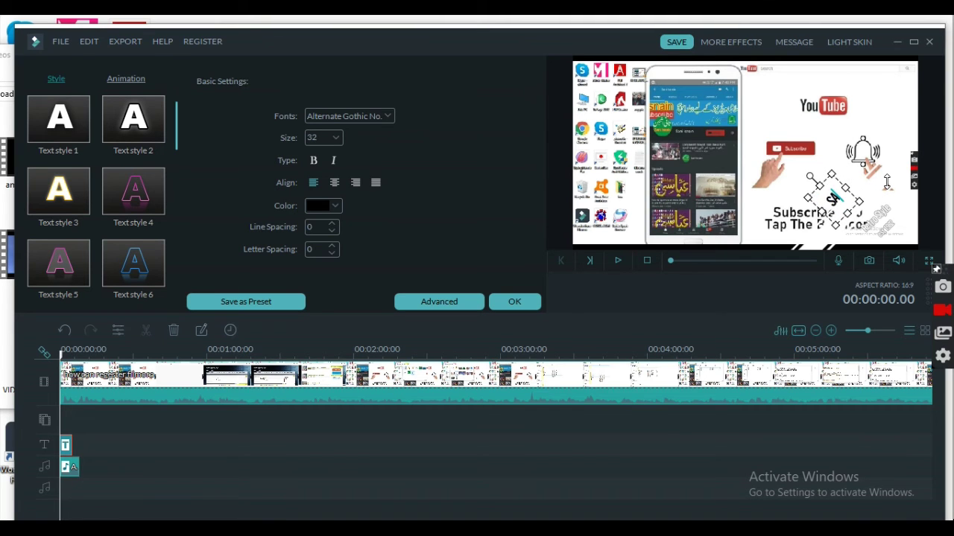
text(IN)
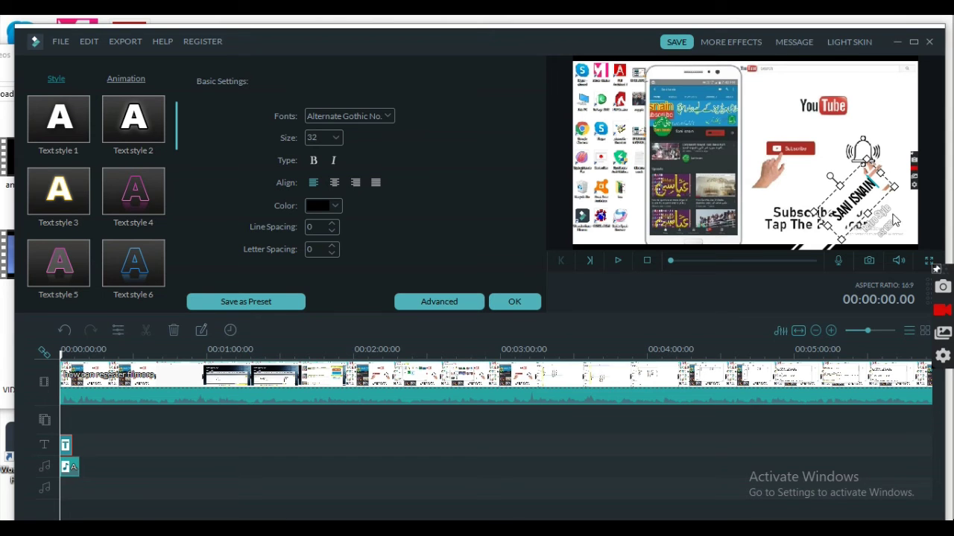
Delete the placeholder text from the smaller lines of the title, leaving only the main text line.
click(881, 231)
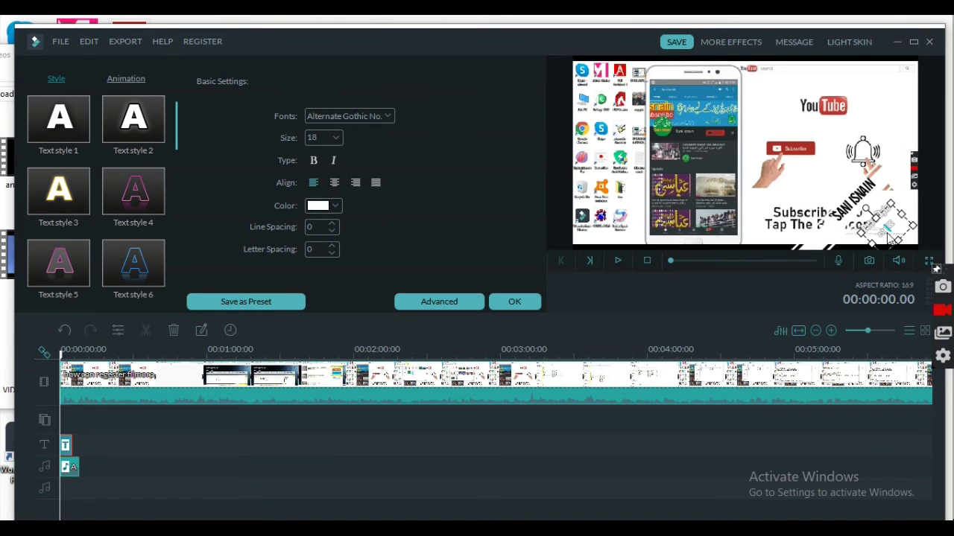
key(BackSpace)
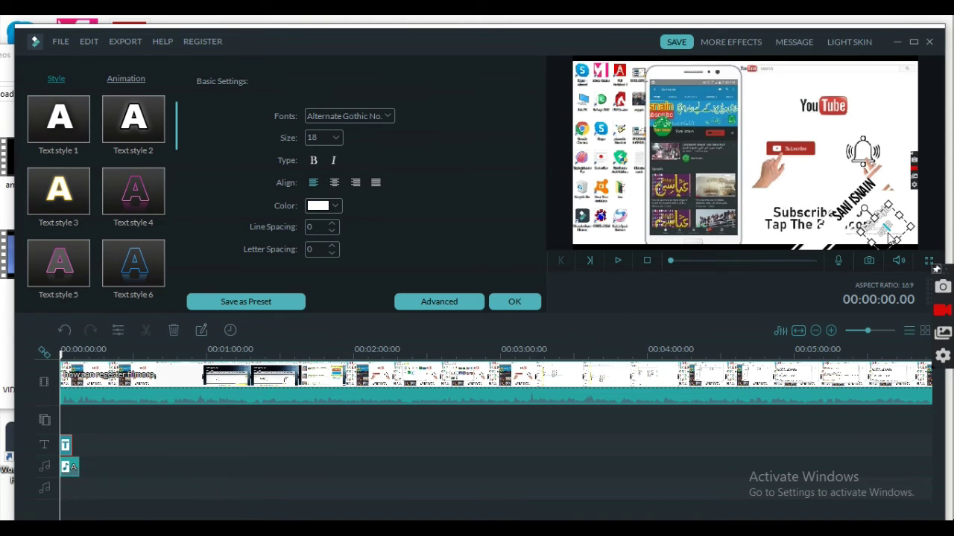
key(BackSpace)
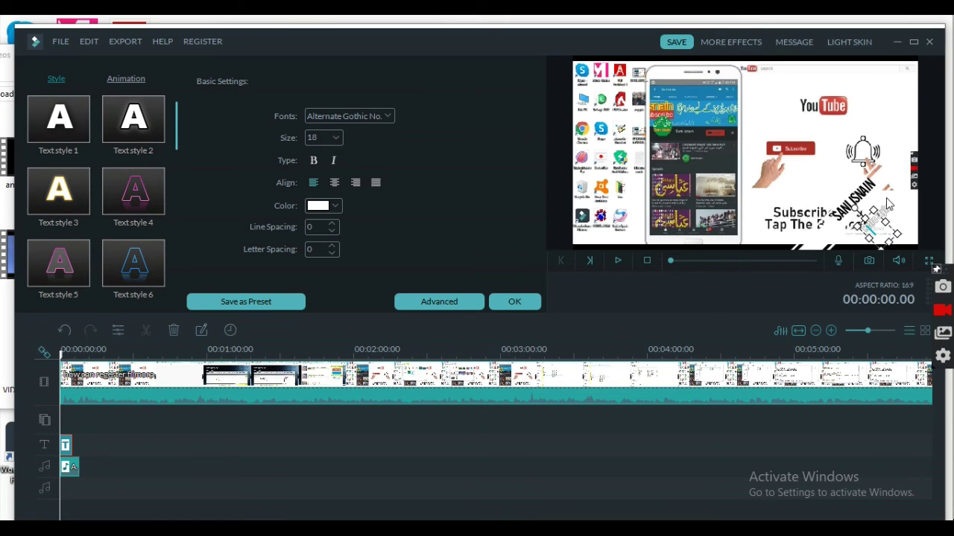
click(888, 207)
key(BackSpace)
key(BackSpace)
key(BackSpace)
key(BackSpace)
key(BackSpace)
key(BackSpace)
key(BackSpace)
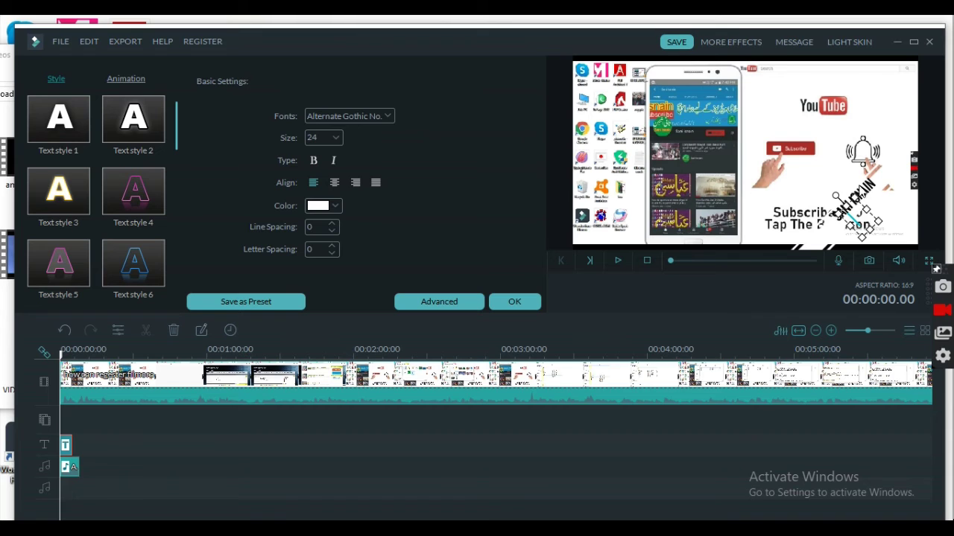
click(850, 216)
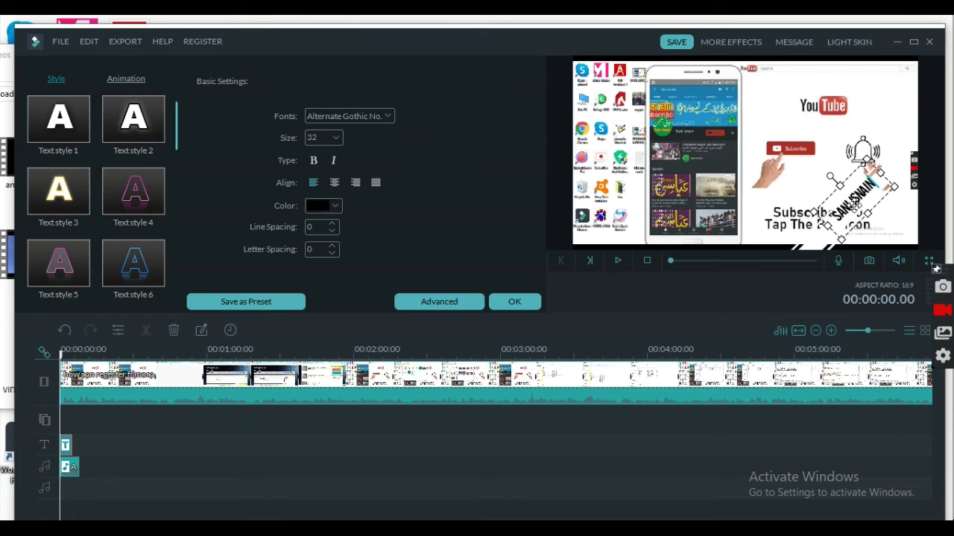
click(854, 209)
click(861, 199)
Examine the font size and colour choices for the main title text.
click(336, 137)
click(336, 205)
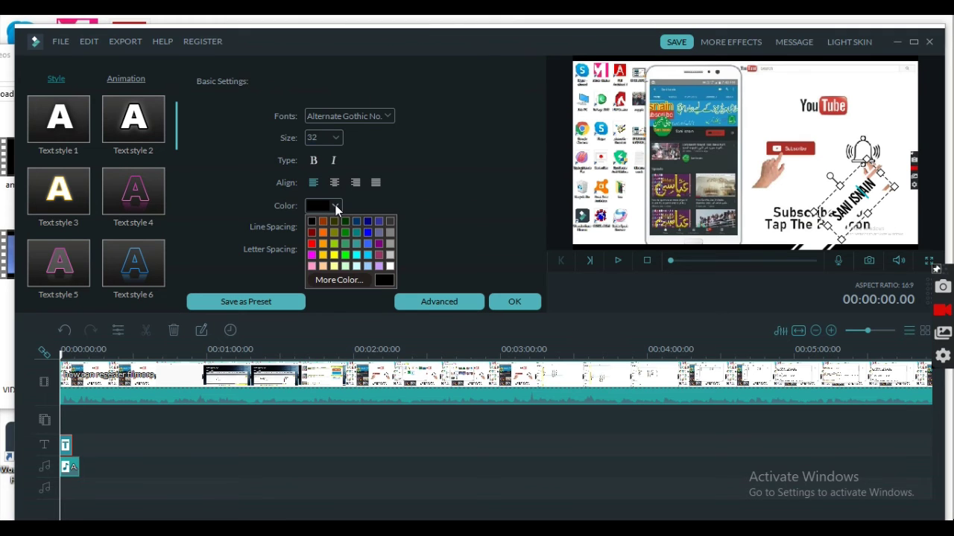
click(438, 219)
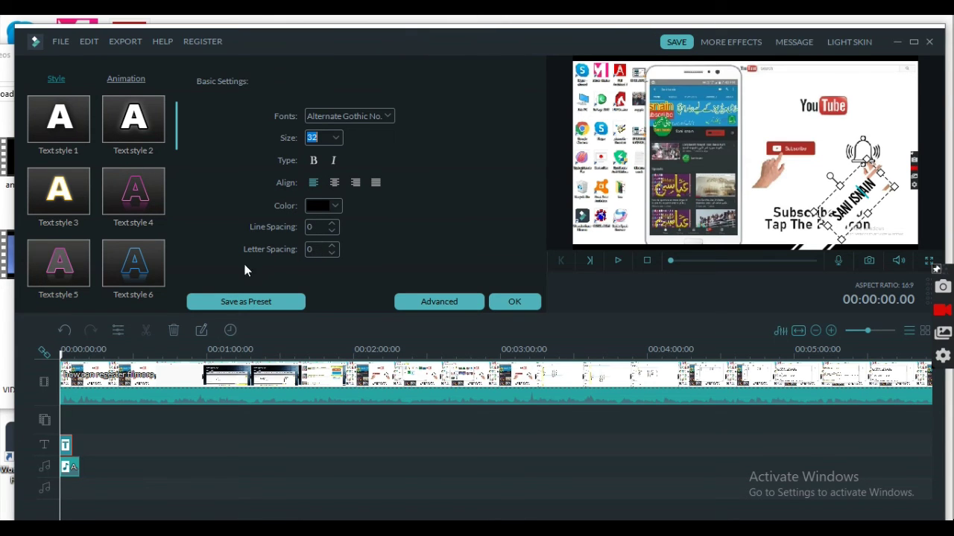
Enable a border on the main title text in the advanced text settings, check the animation presets and confirm the title edits.
click(429, 303)
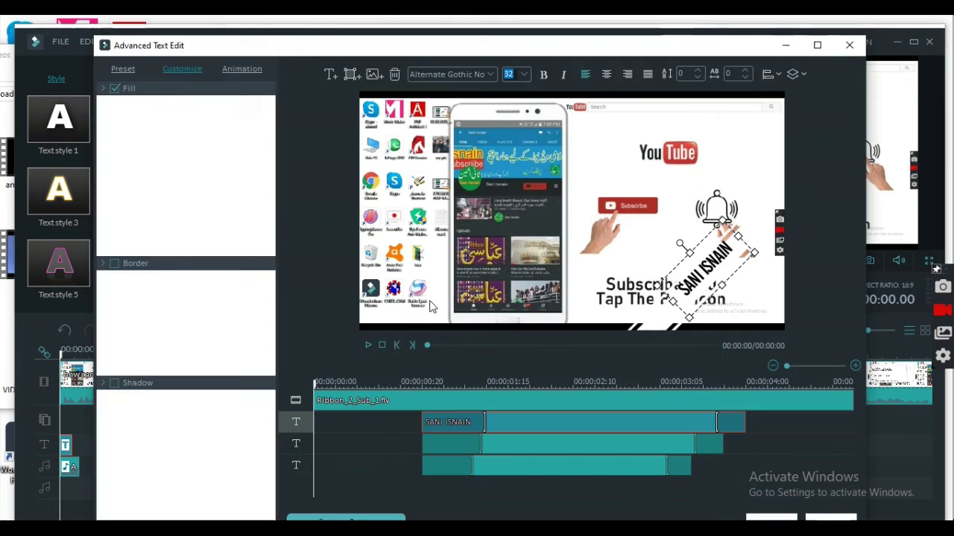
click(113, 263)
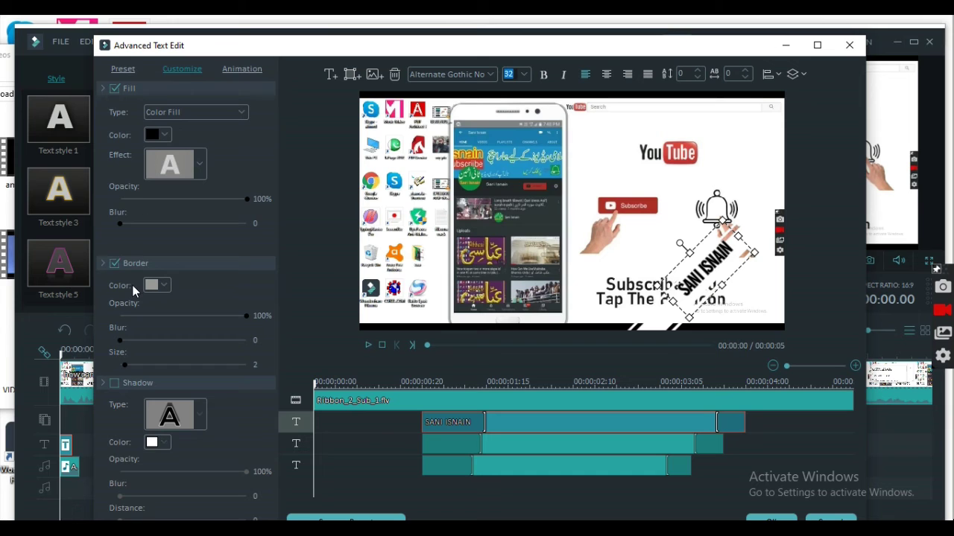
click(239, 68)
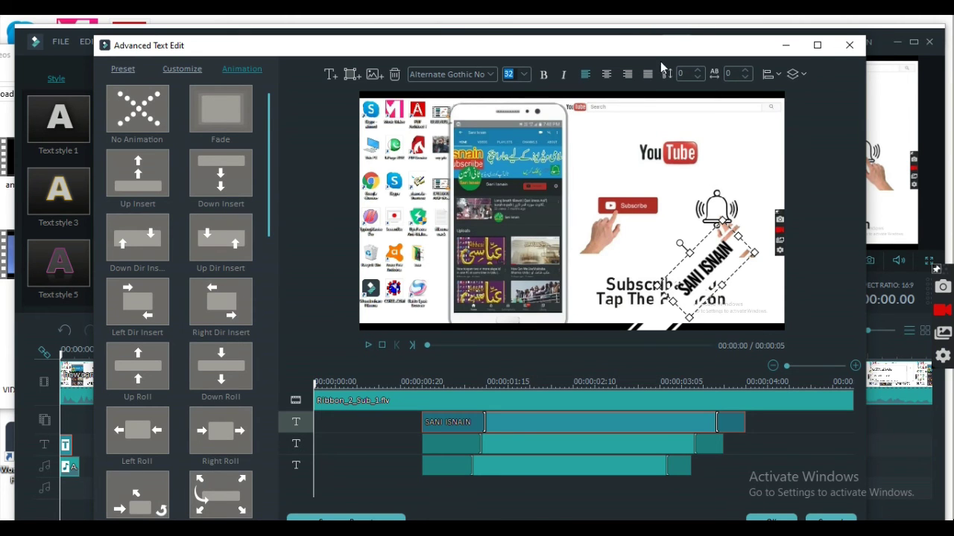
drag(647, 46, 654, 31)
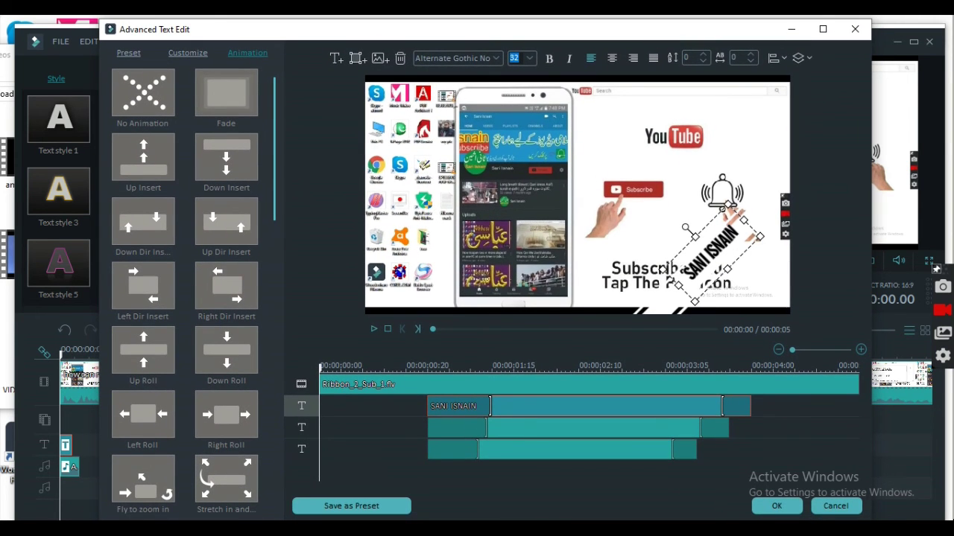
click(768, 511)
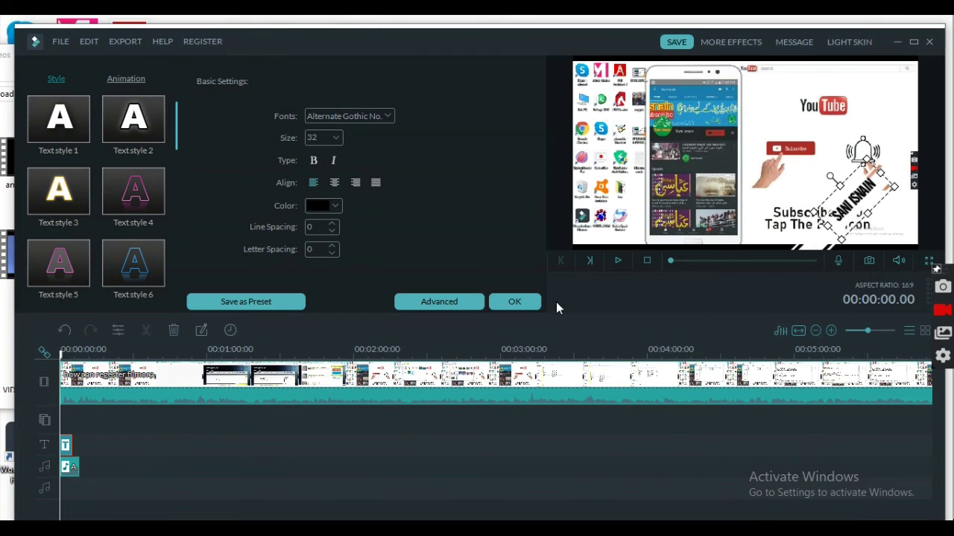
click(531, 300)
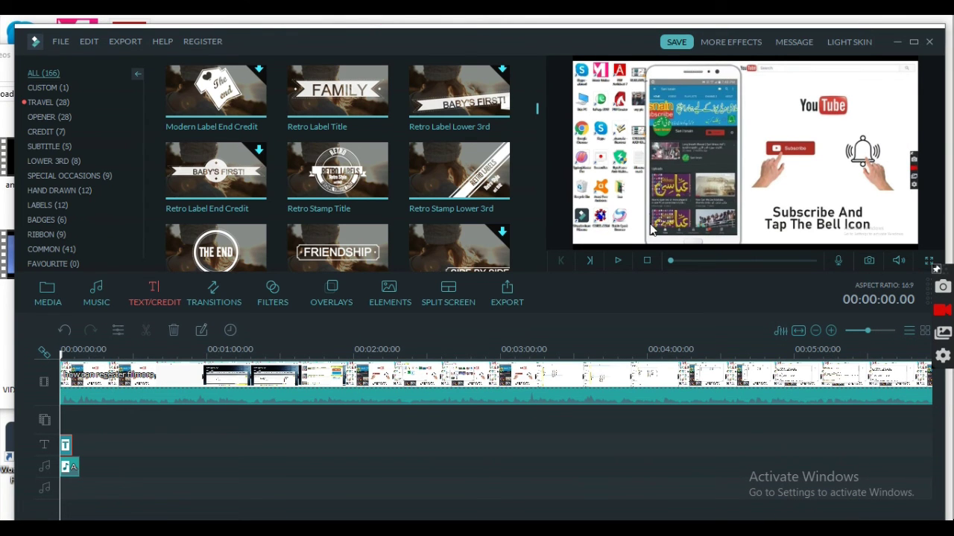
Play the opening of the timeline to preview the title with the music, and return the playhead to the start.
click(618, 262)
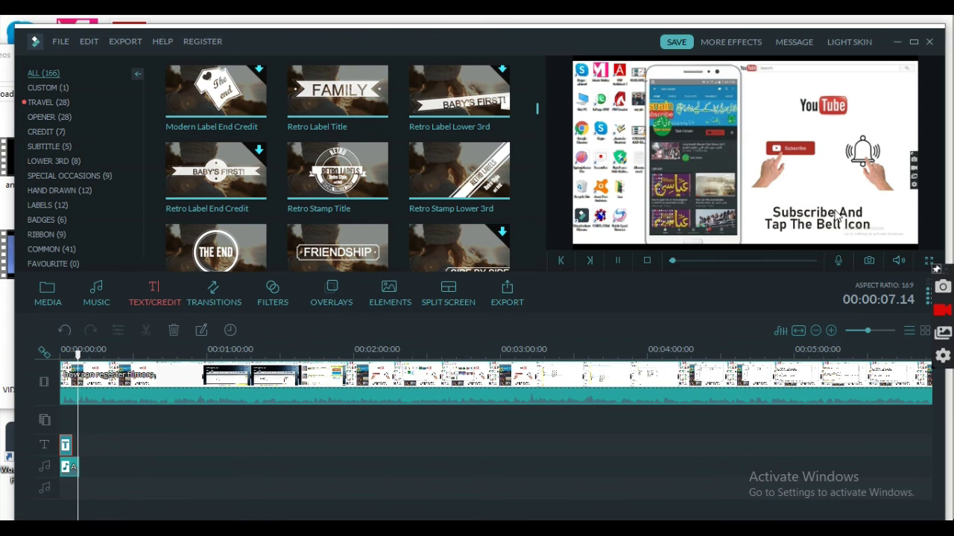
click(617, 260)
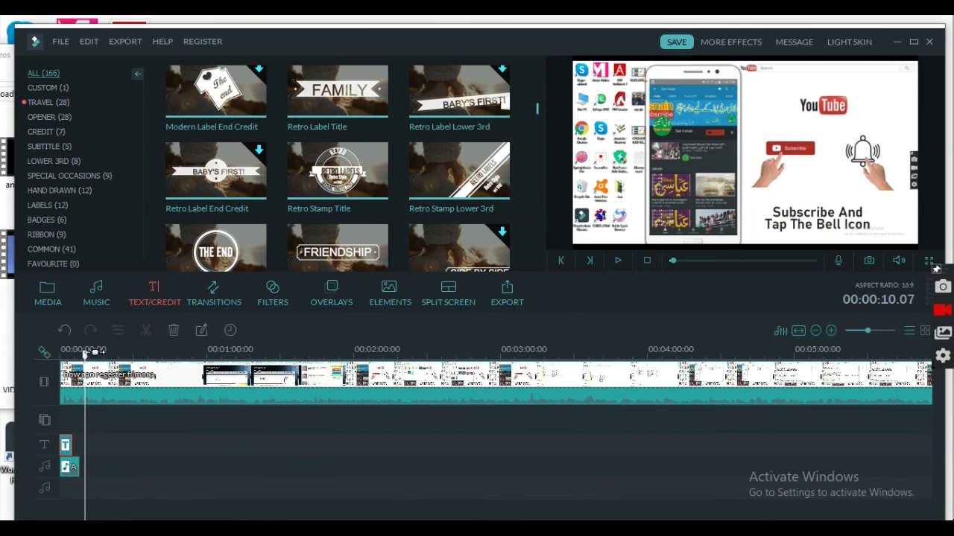
drag(86, 350, 61, 350)
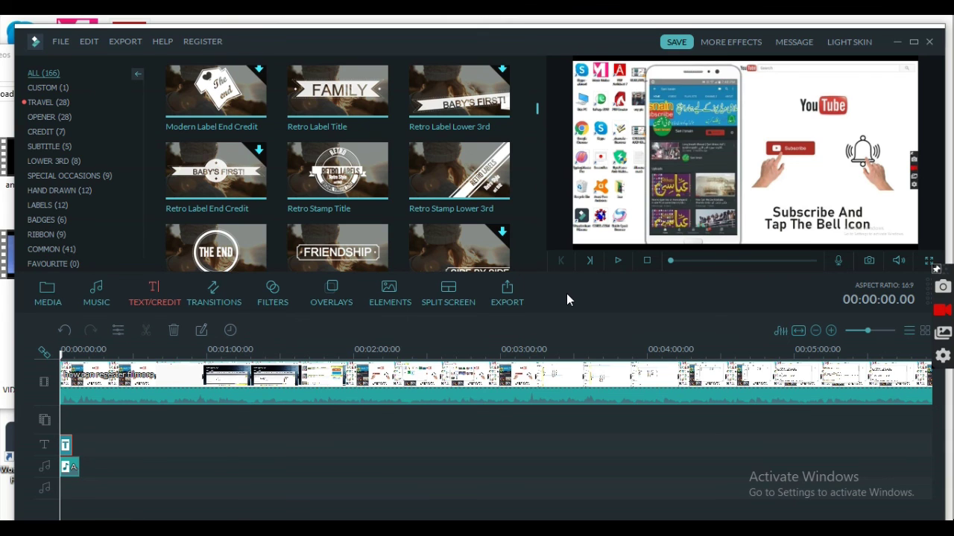
Review the MP4 export settings, including the output name, save location and resolution, without exporting the video.
click(507, 296)
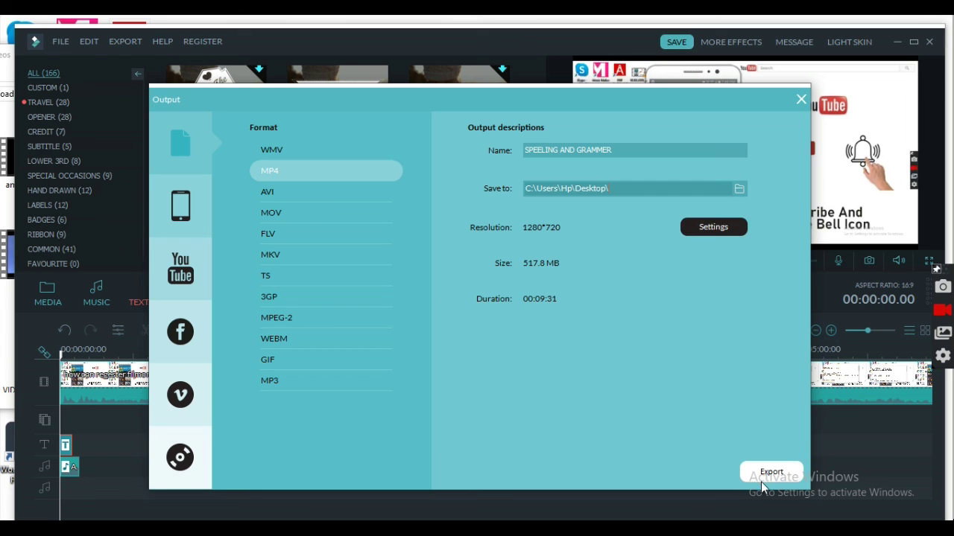
click(801, 100)
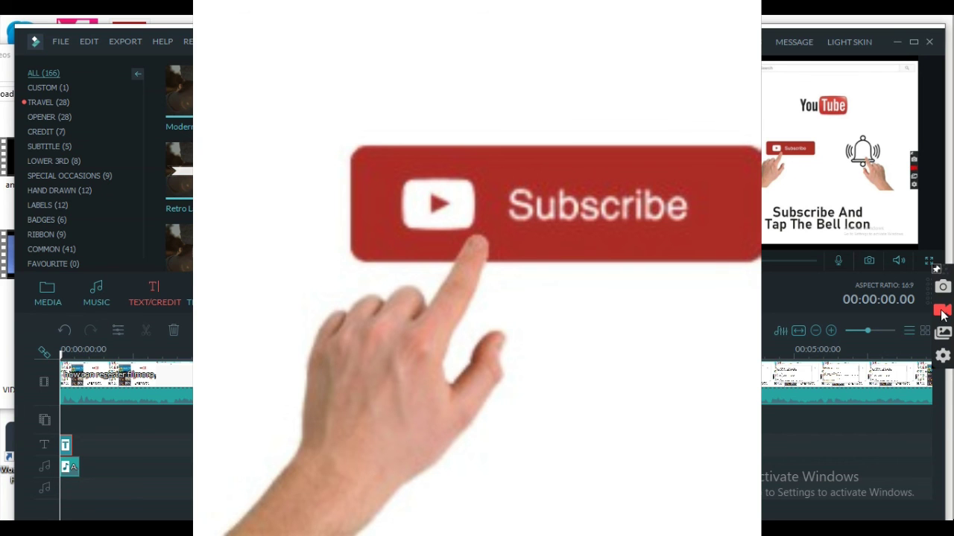
Minimize Filmora and put away the upload videos folder window to return to the desktop.
click(896, 42)
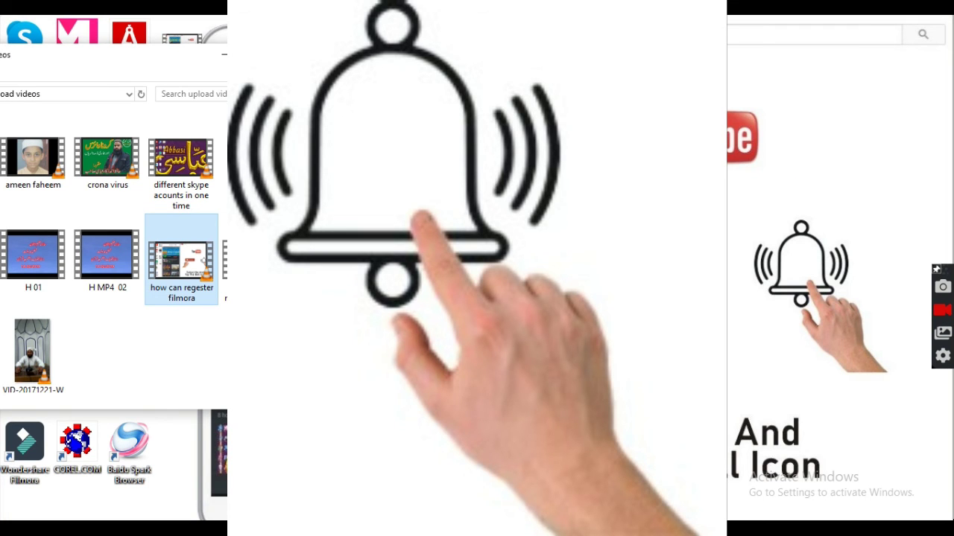
click(289, 54)
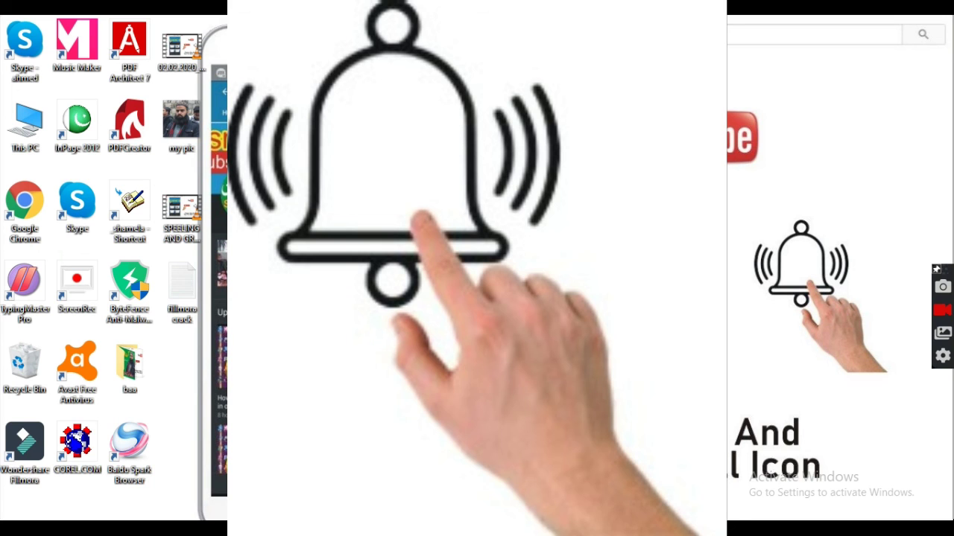
right_click(451, 137)
click(513, 182)
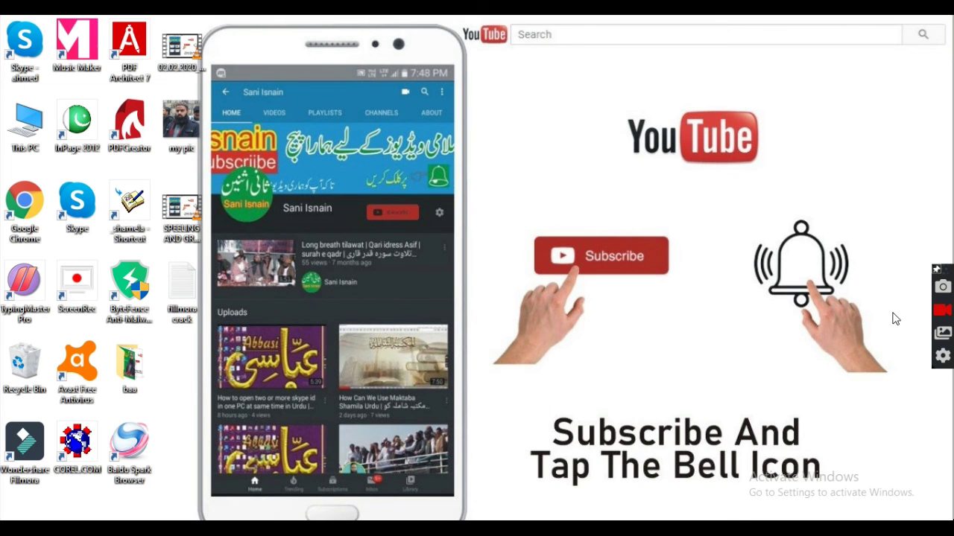